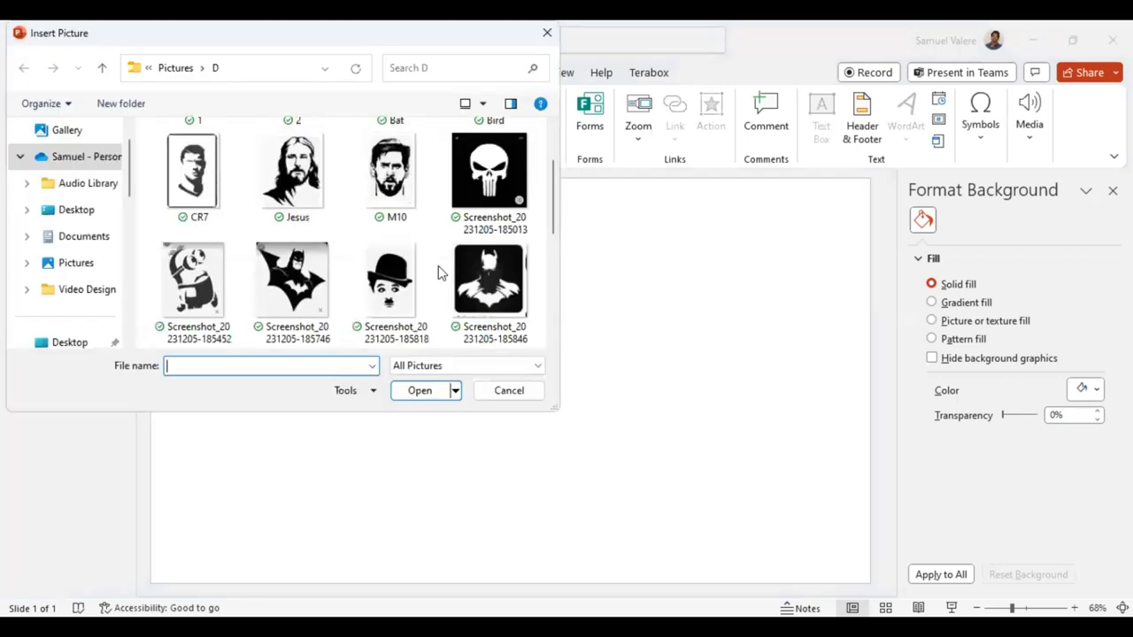
click(475, 287)
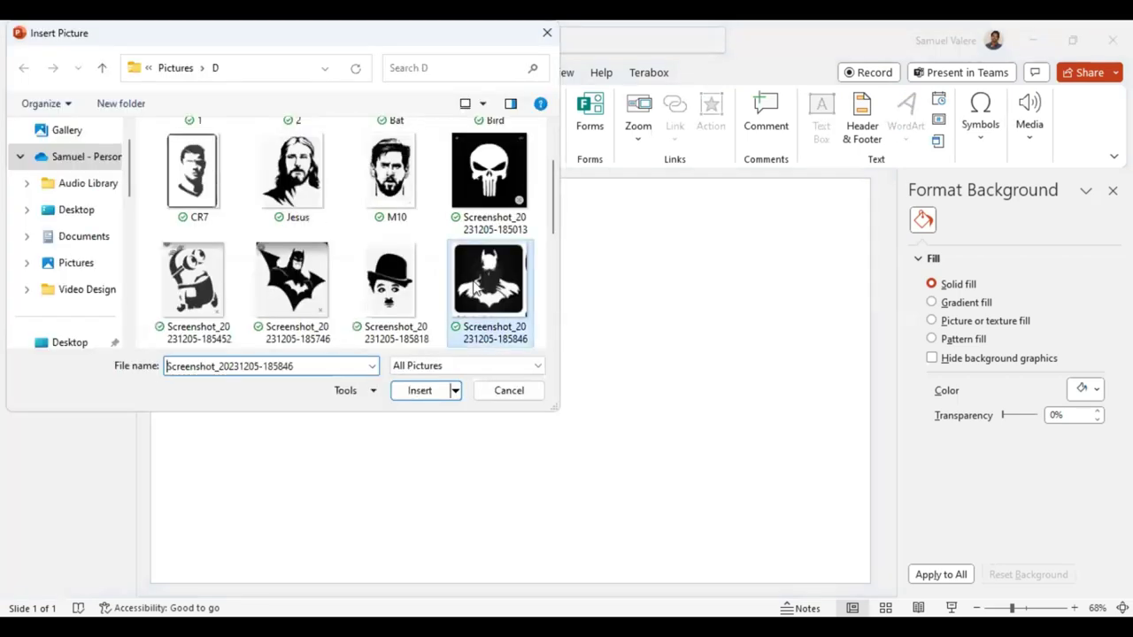
double_click(482, 299)
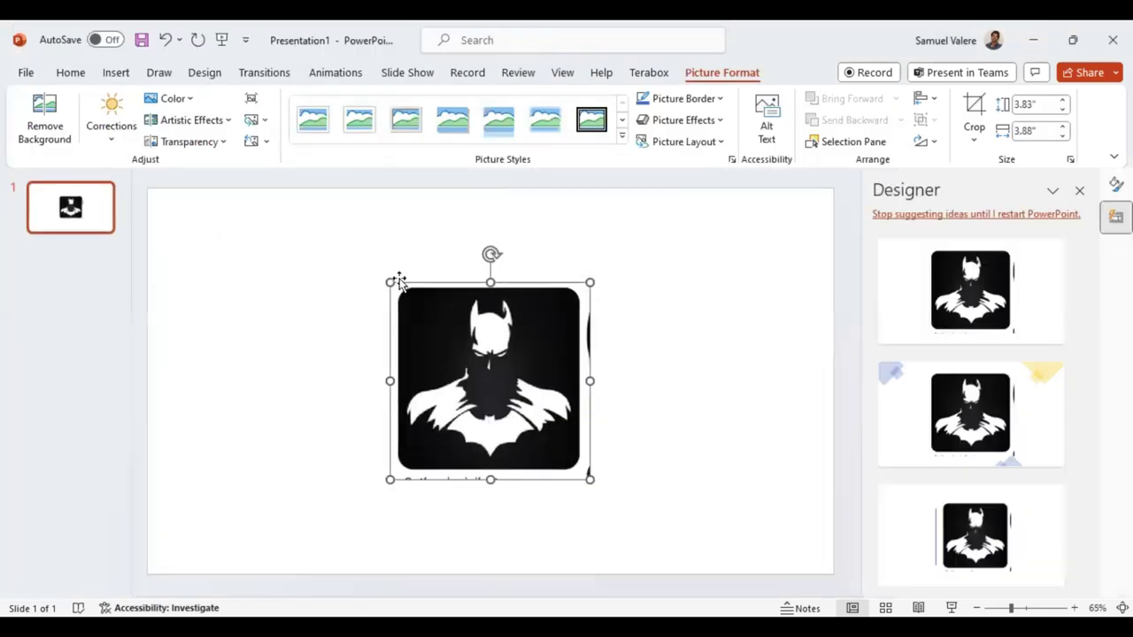
- Enlarge the Batman picture to about 7.04" by 7.12" and centre it on the slide
drag(396, 281, 350, 209)
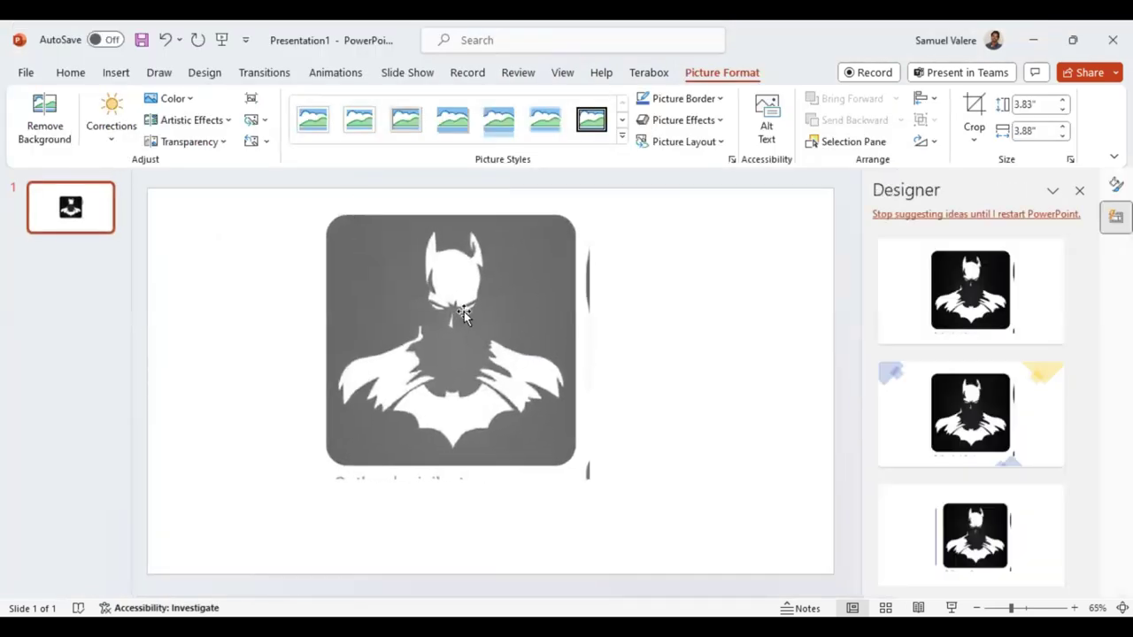
drag(590, 478, 682, 555)
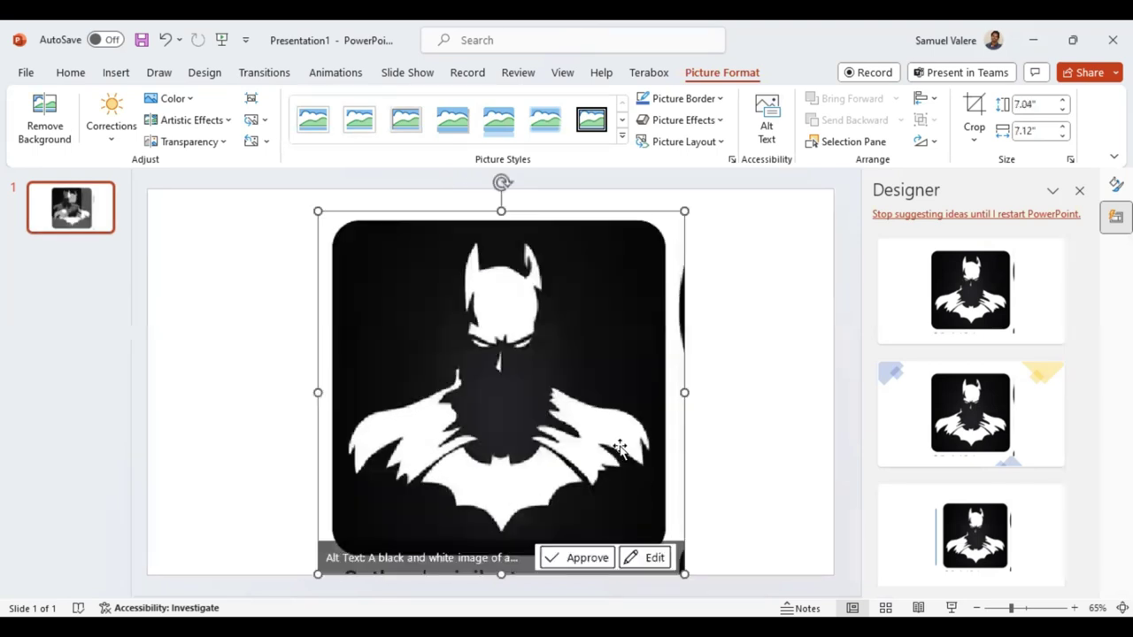
drag(620, 449, 599, 439)
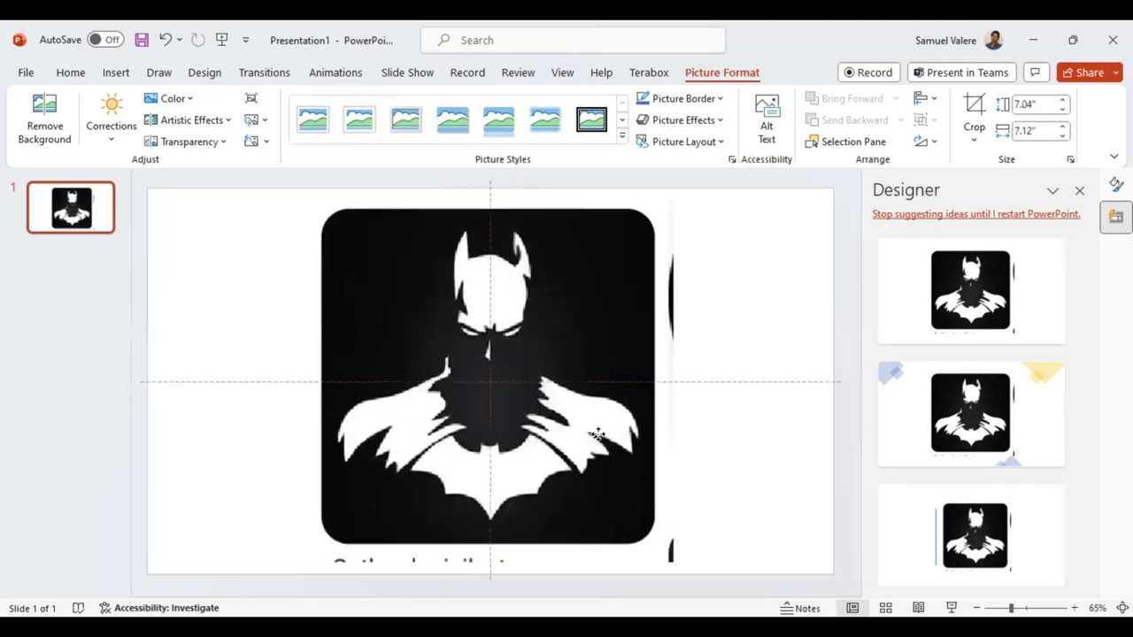
- Set the Batman picture's transparency to 64% in Format Picture
click(1079, 190)
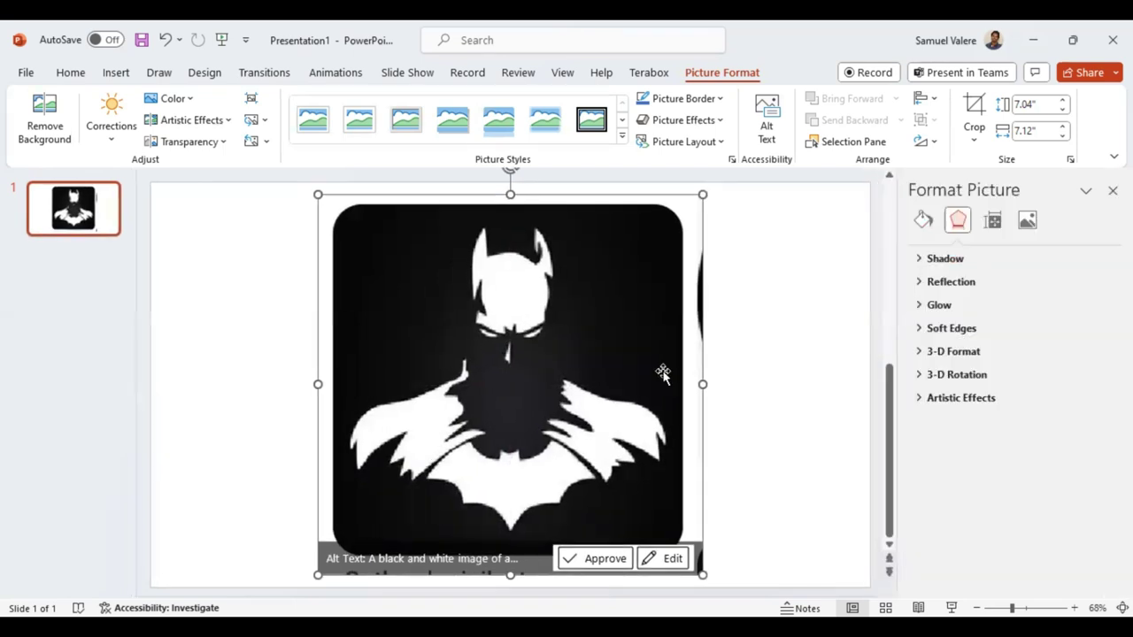
click(1028, 221)
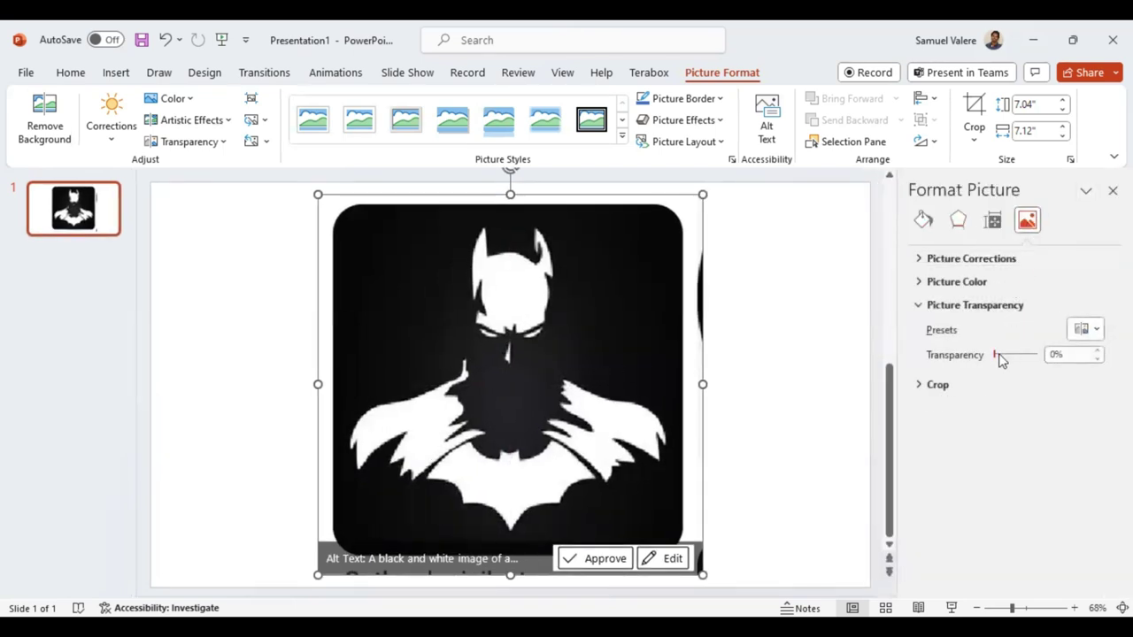
drag(996, 355, 1023, 355)
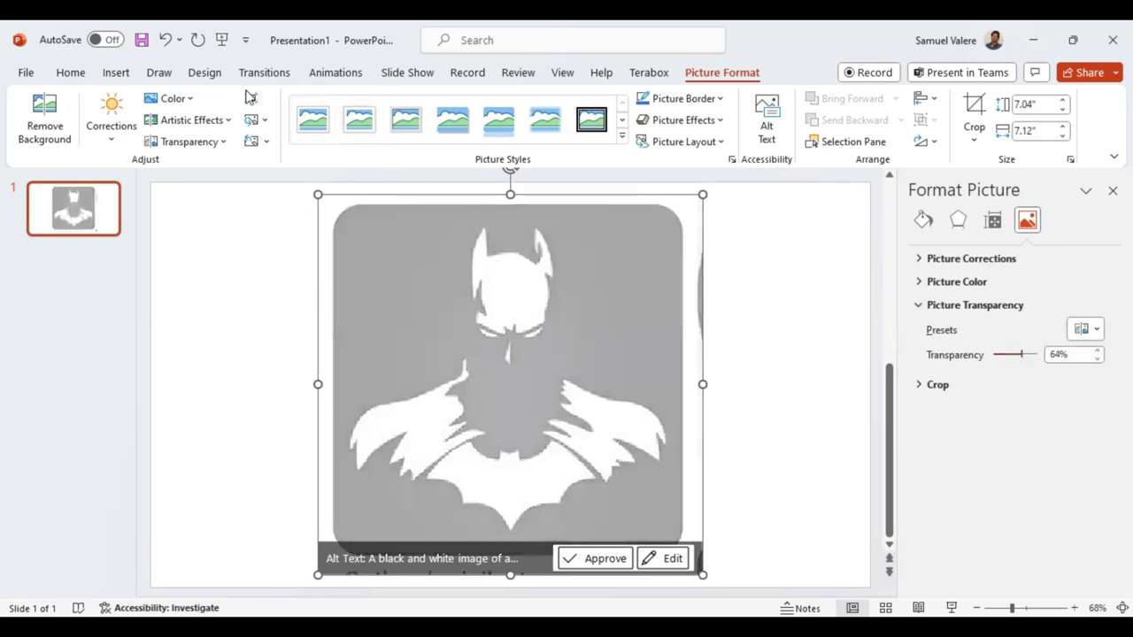
click(117, 74)
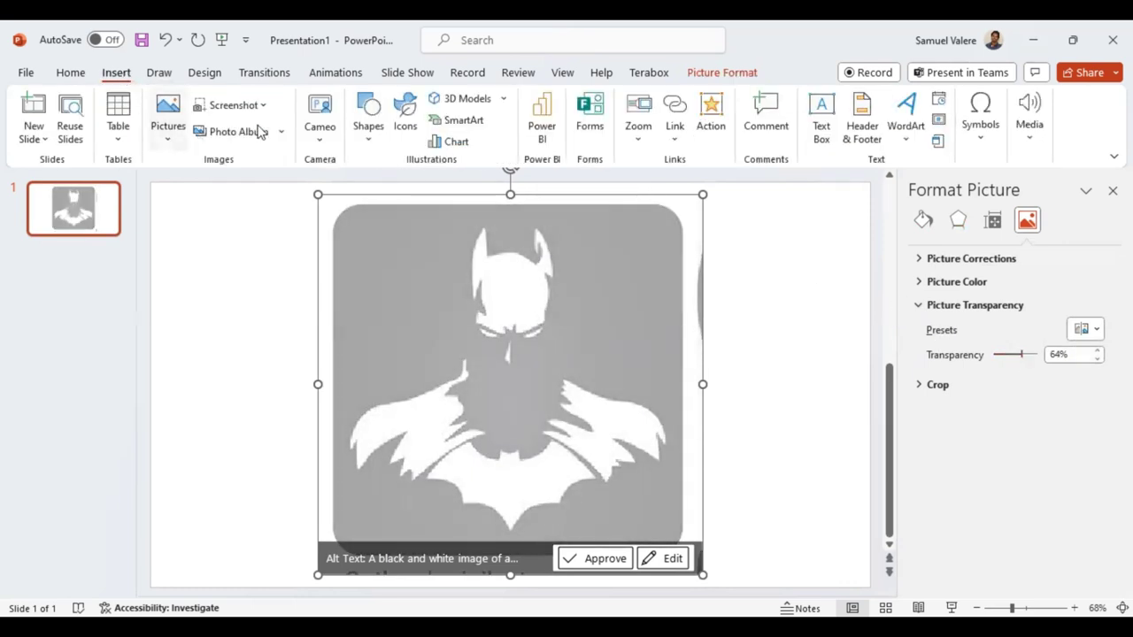
- Trace Batman's cowl and ears as one closed blue freeform shape over the faded picture
click(379, 144)
click(399, 205)
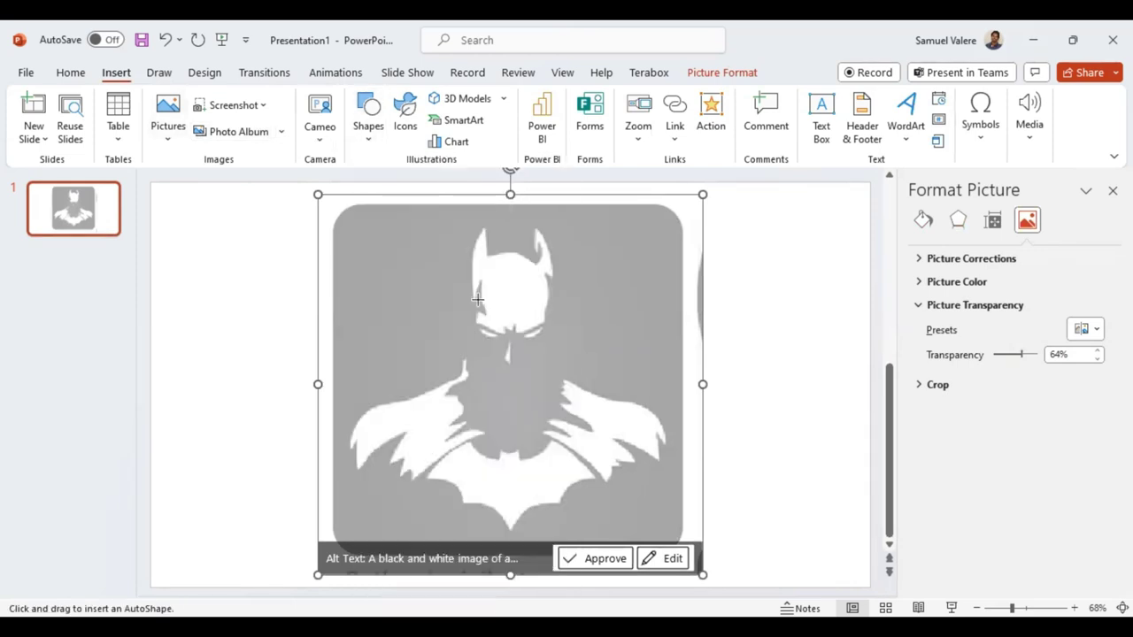
drag(473, 295, 470, 289)
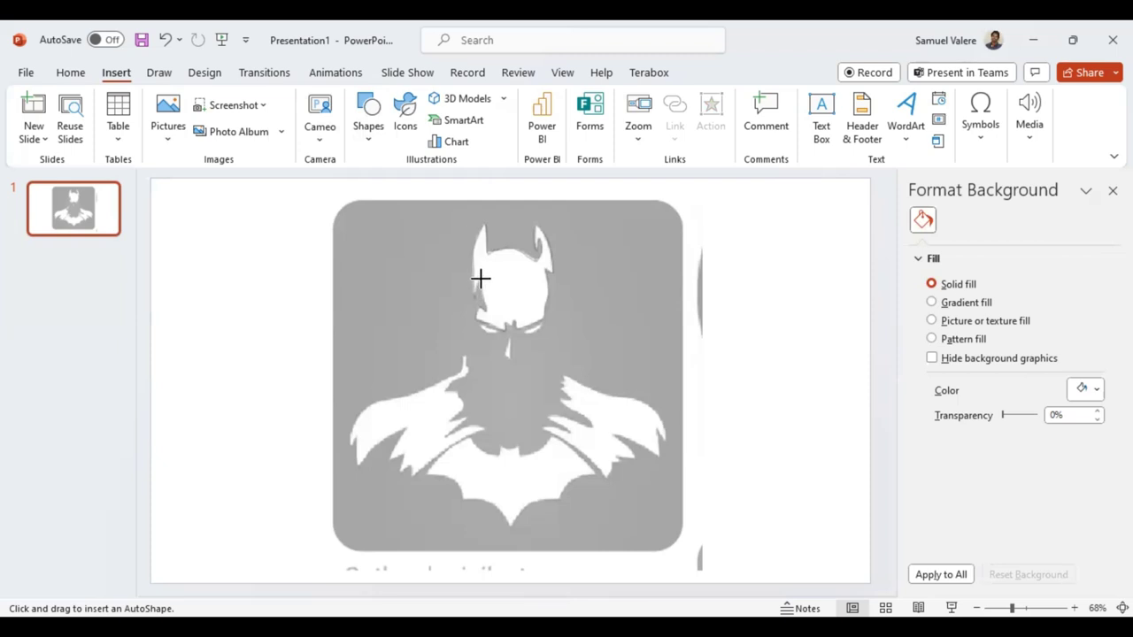
click(474, 293)
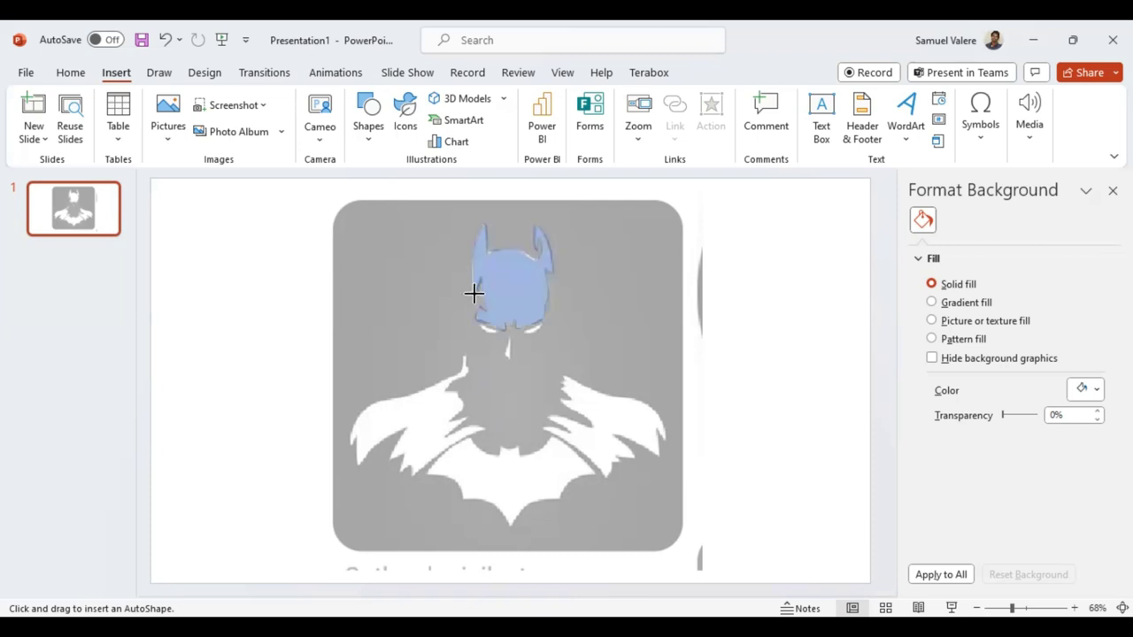
click(474, 293)
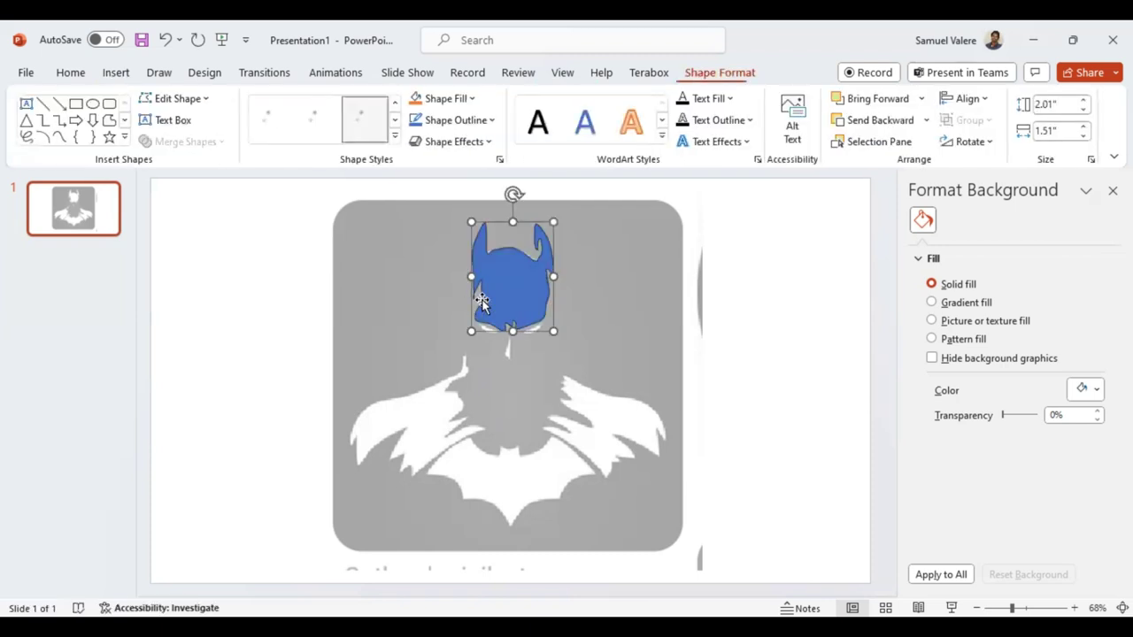
click(60, 138)
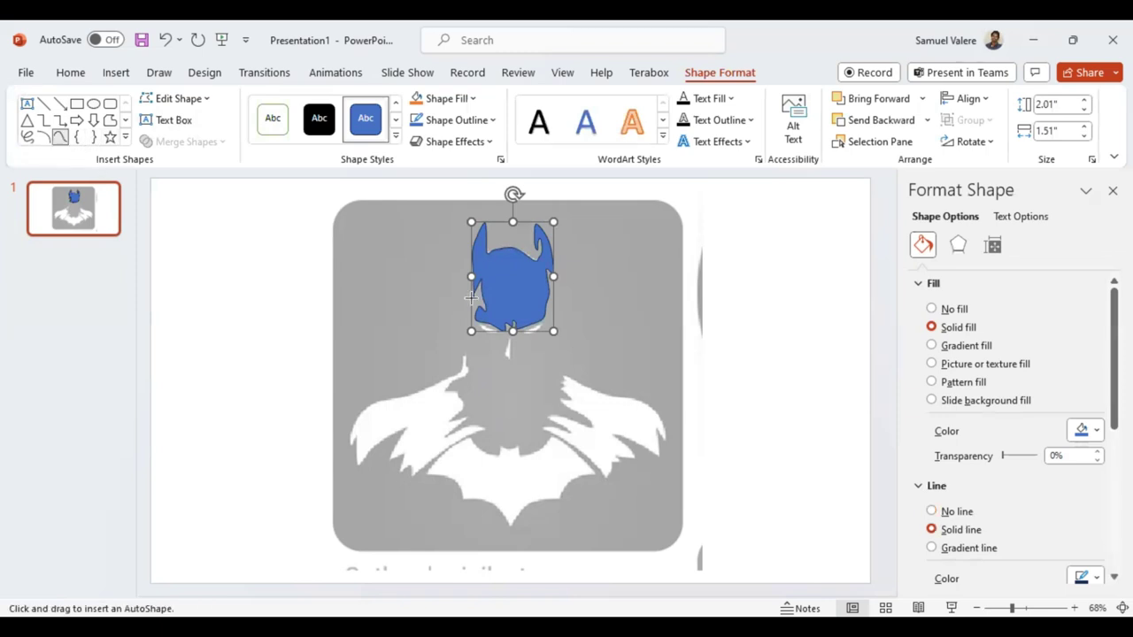
- Draw two small blue freeform pieces just under the cowl along the chin outline
click(510, 335)
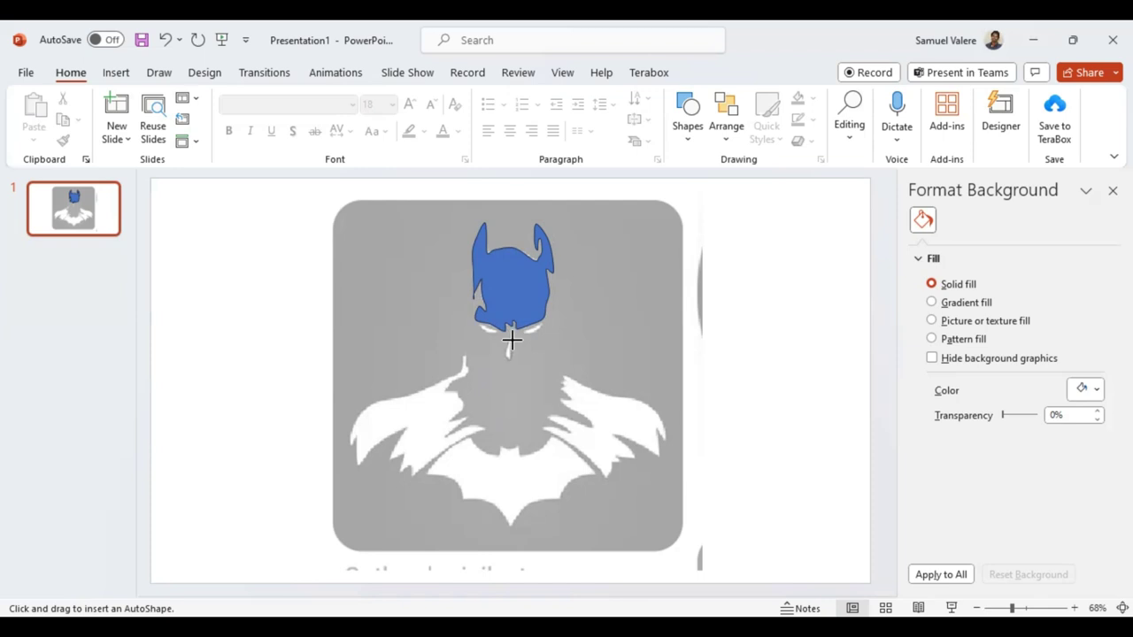
drag(510, 337, 505, 362)
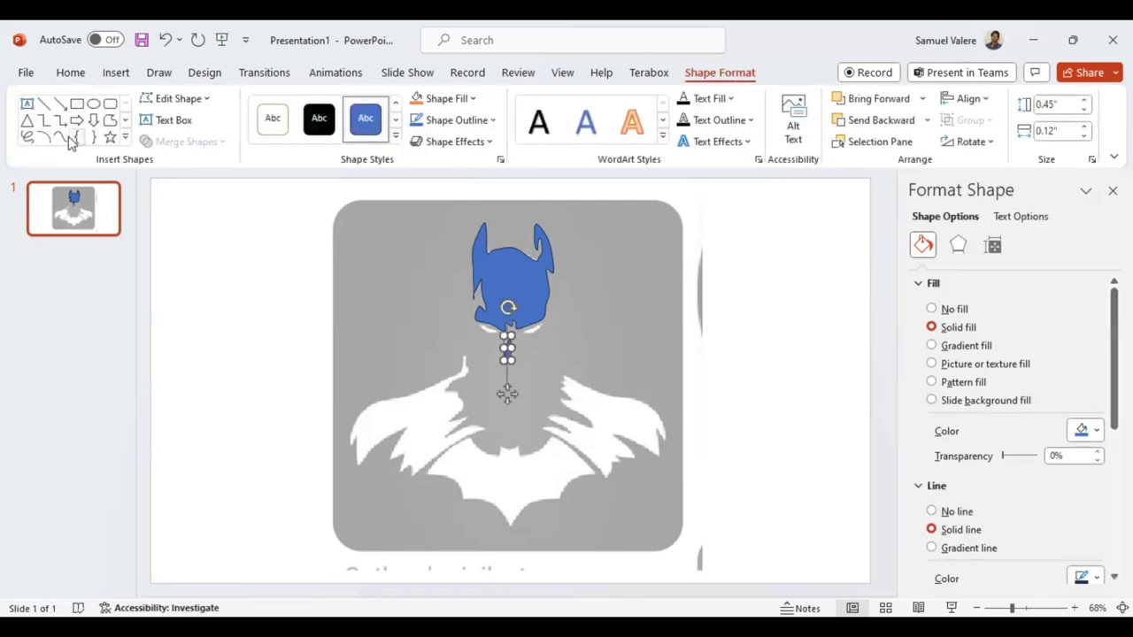
click(60, 137)
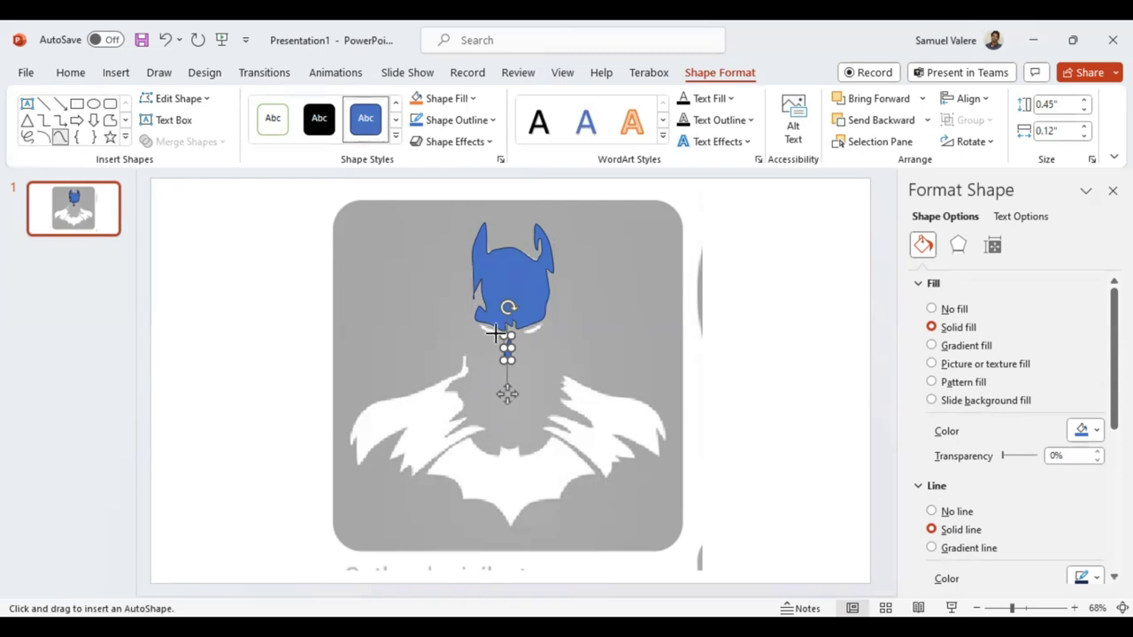
click(493, 330)
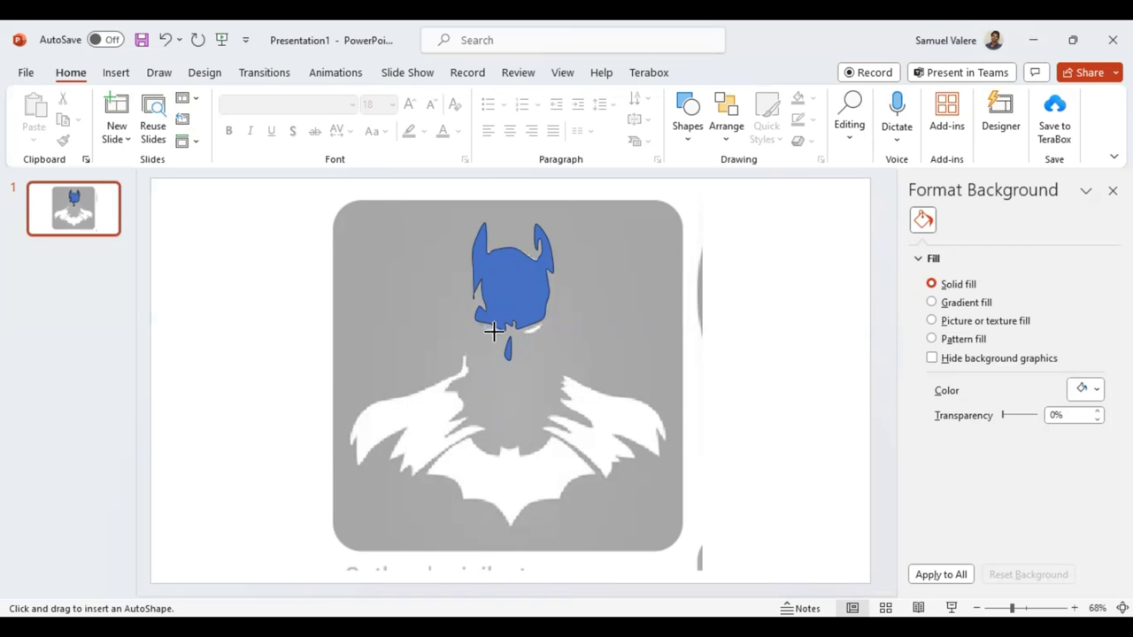
drag(494, 329, 480, 335)
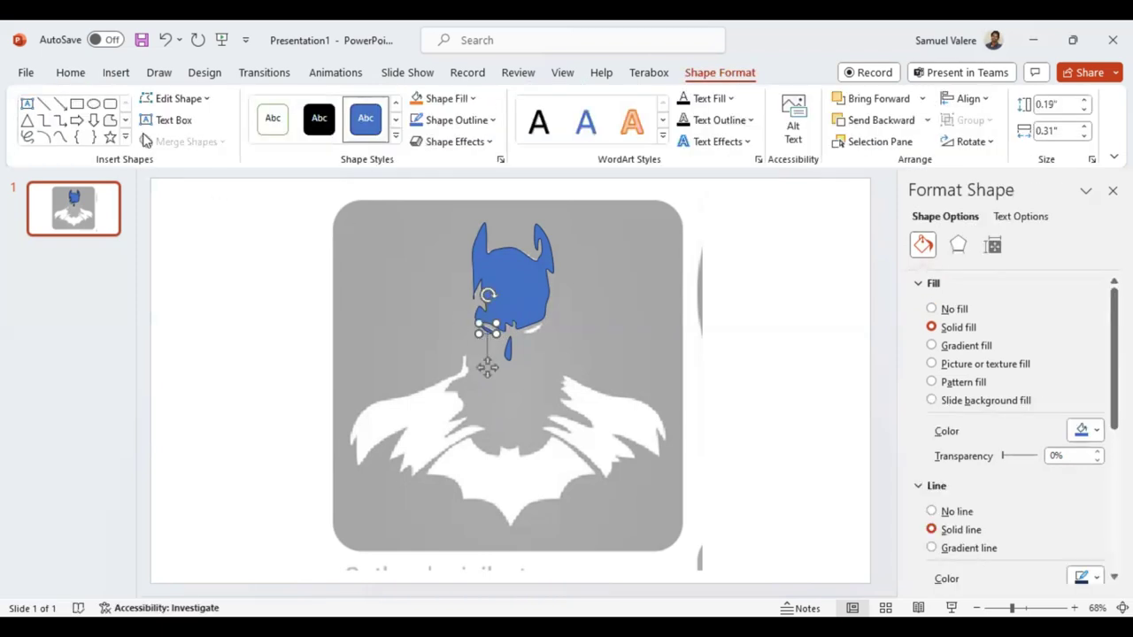
click(62, 138)
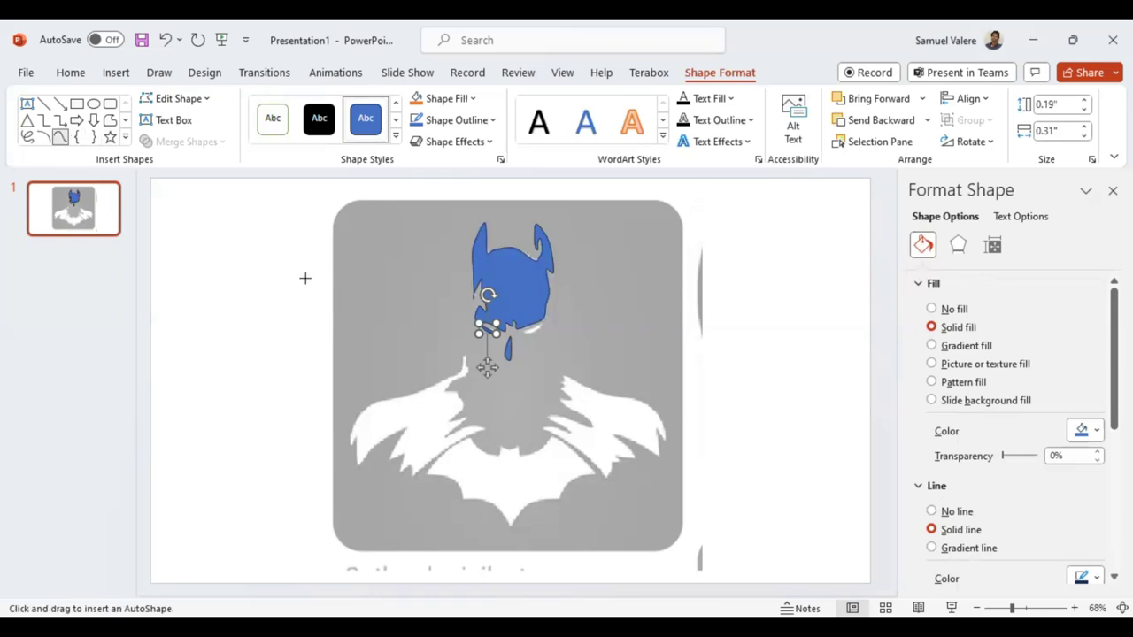
- Trace Batman's left shoulder and cape as a 2.24" by 2.57" blue freeform shape
click(462, 356)
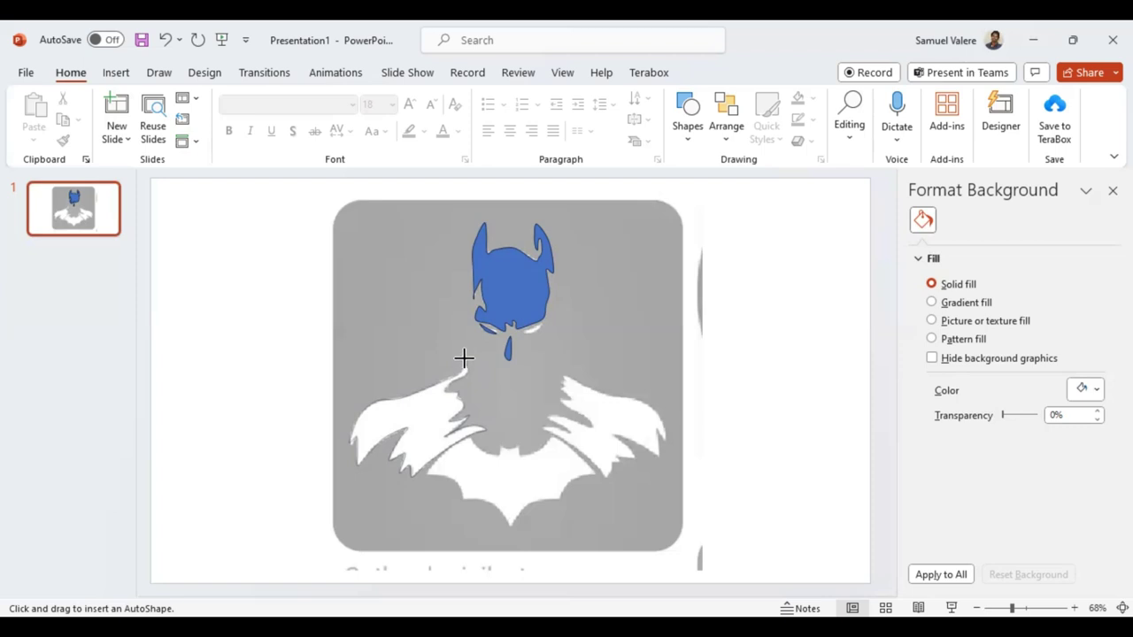
click(462, 356)
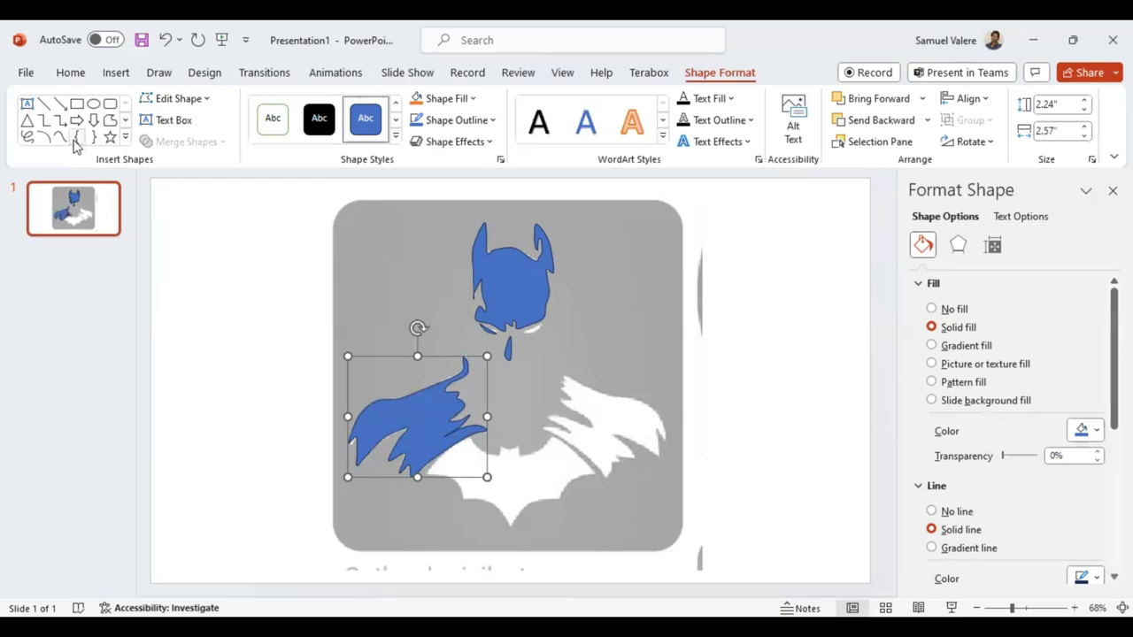
- Trace Batman's right shoulder as a 1.9" by 2.31" blue freeform shape
click(59, 138)
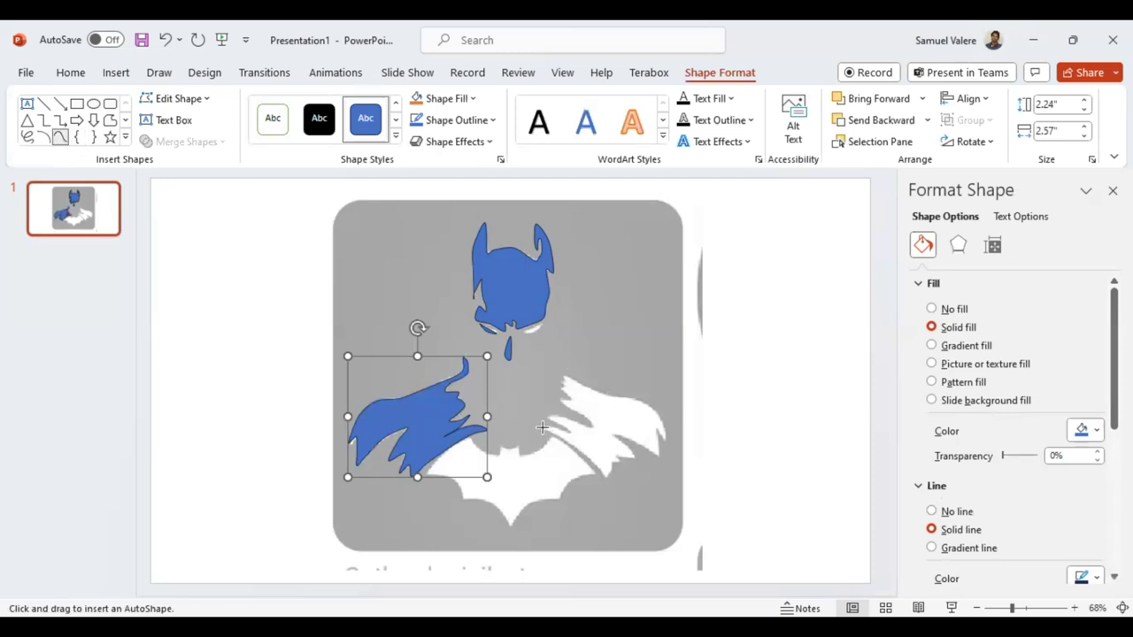
click(542, 428)
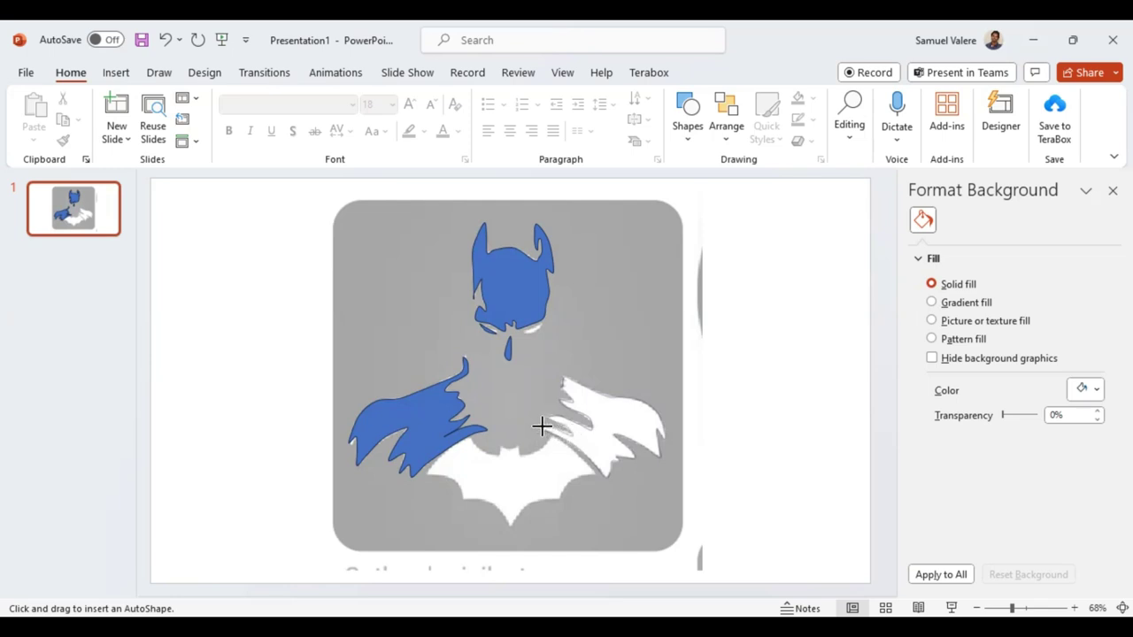
click(542, 430)
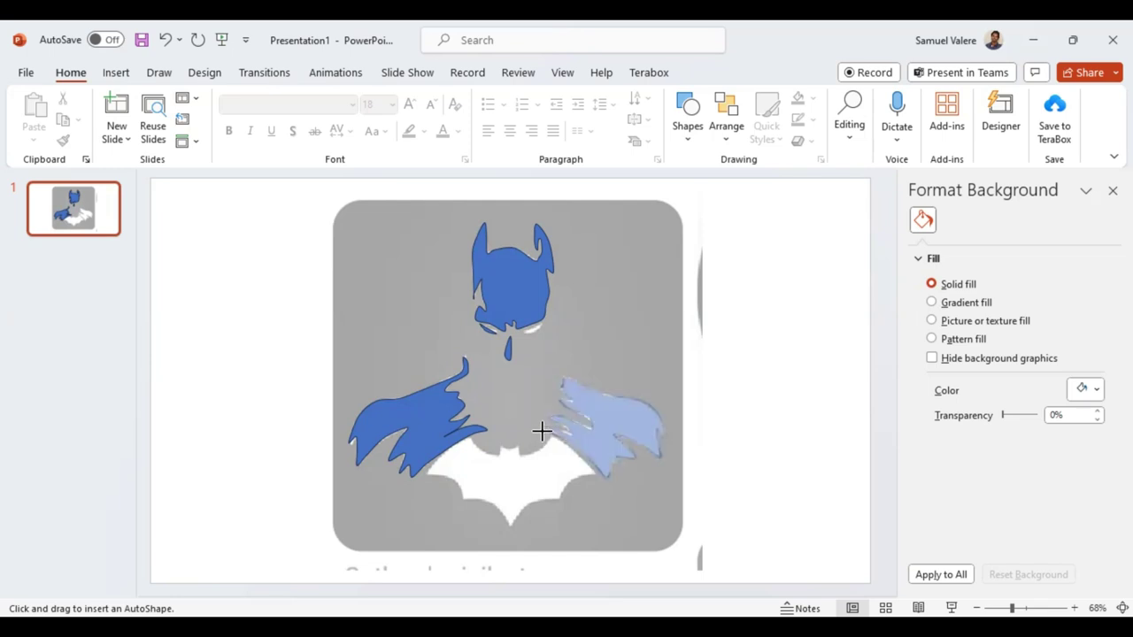
click(542, 430)
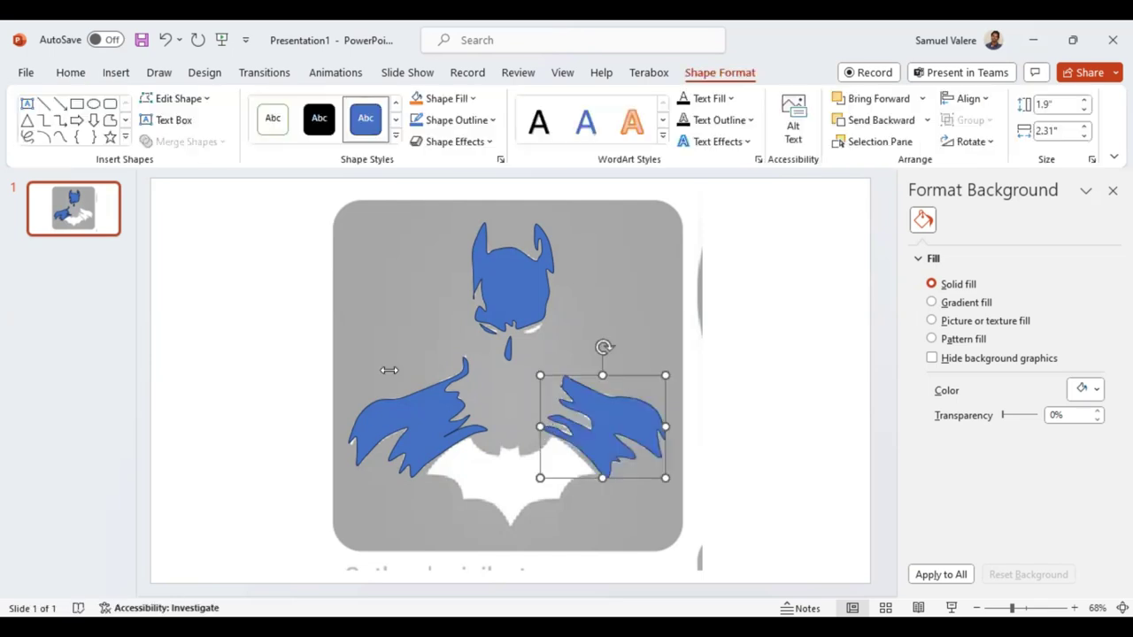
- Start a freeform outline around the white bat emblem on the chest
click(60, 138)
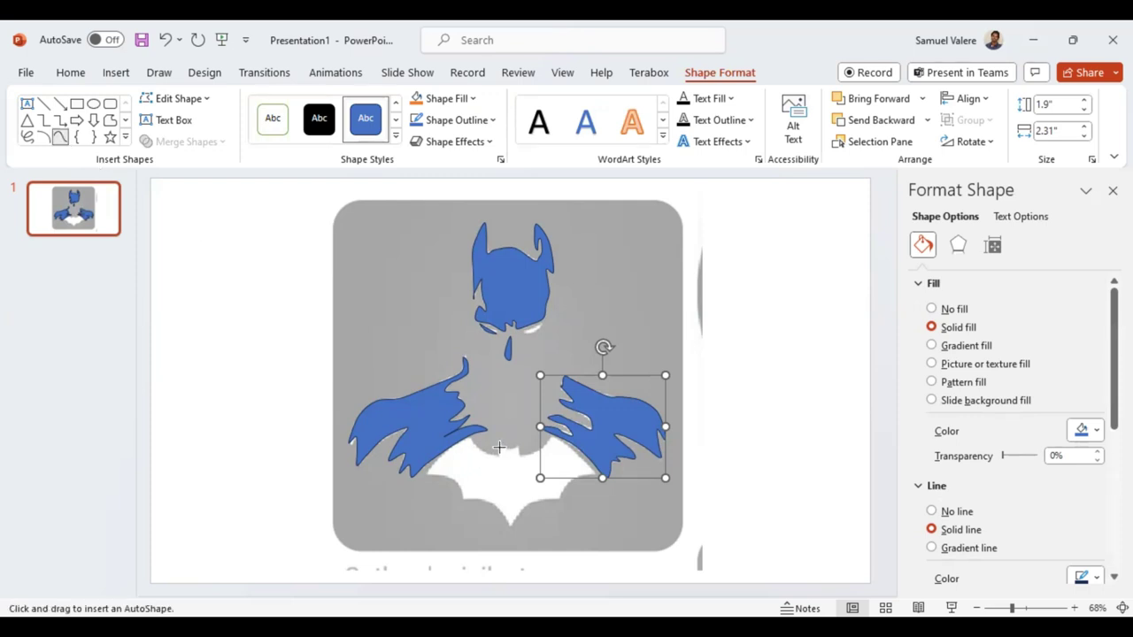
click(498, 450)
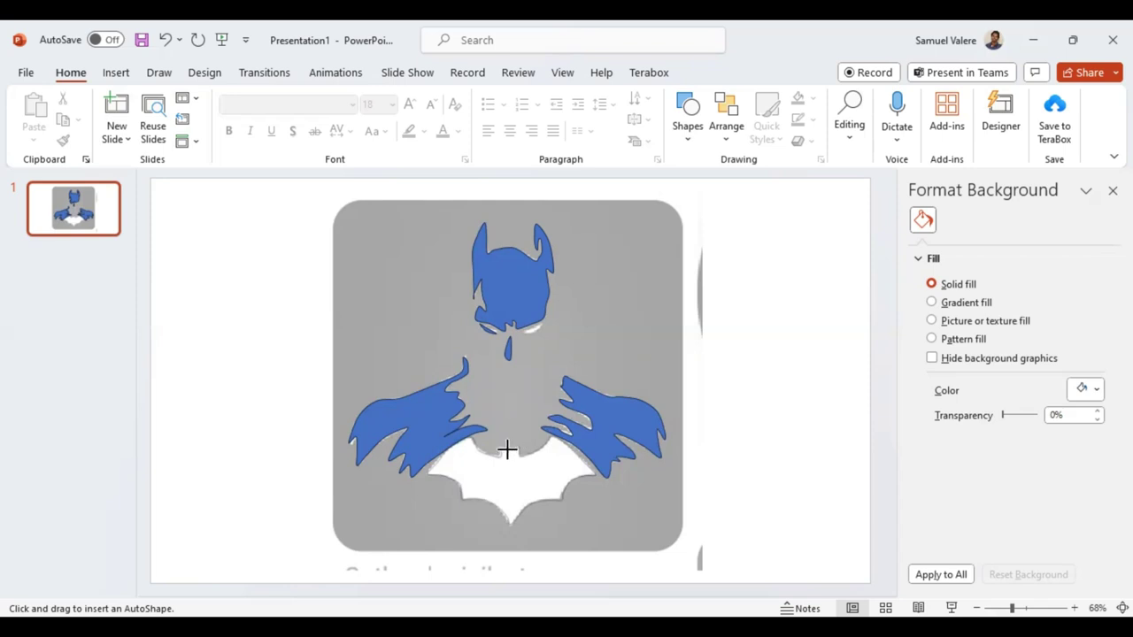
- Close the bat emblem shape and drag the small eye piece over the right eye
click(501, 446)
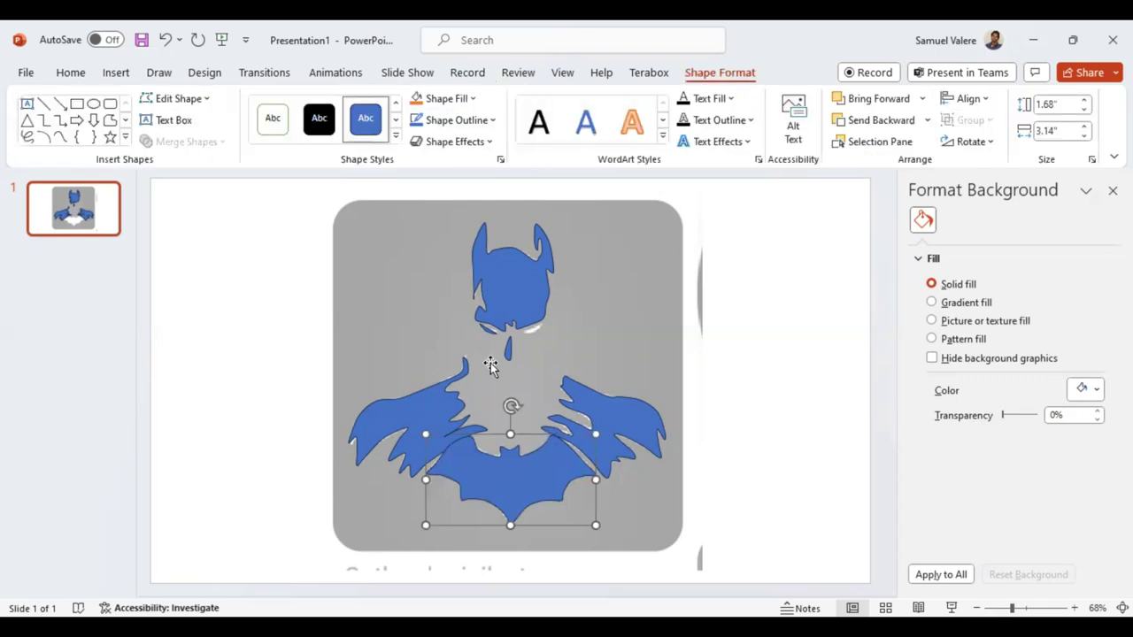
click(490, 334)
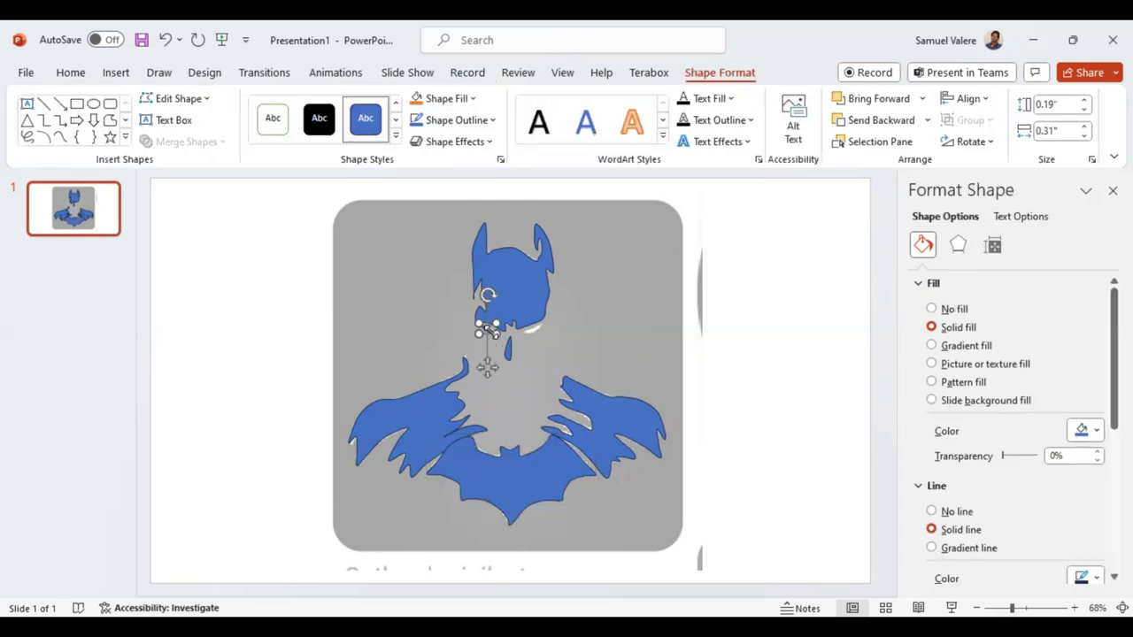
drag(490, 330, 499, 341)
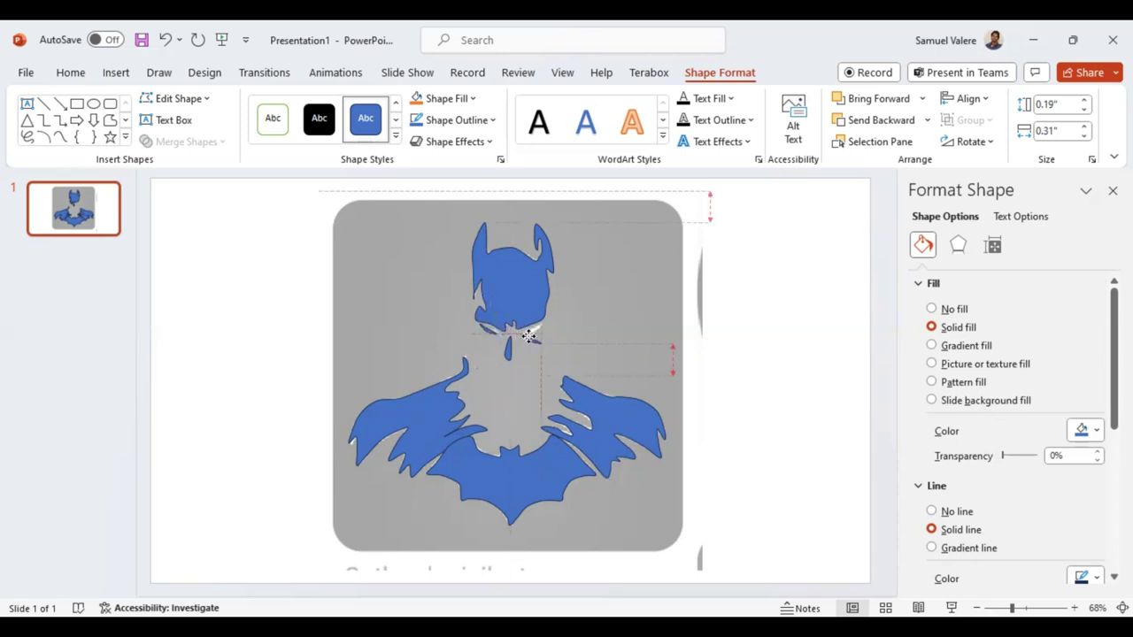
drag(493, 334, 530, 337)
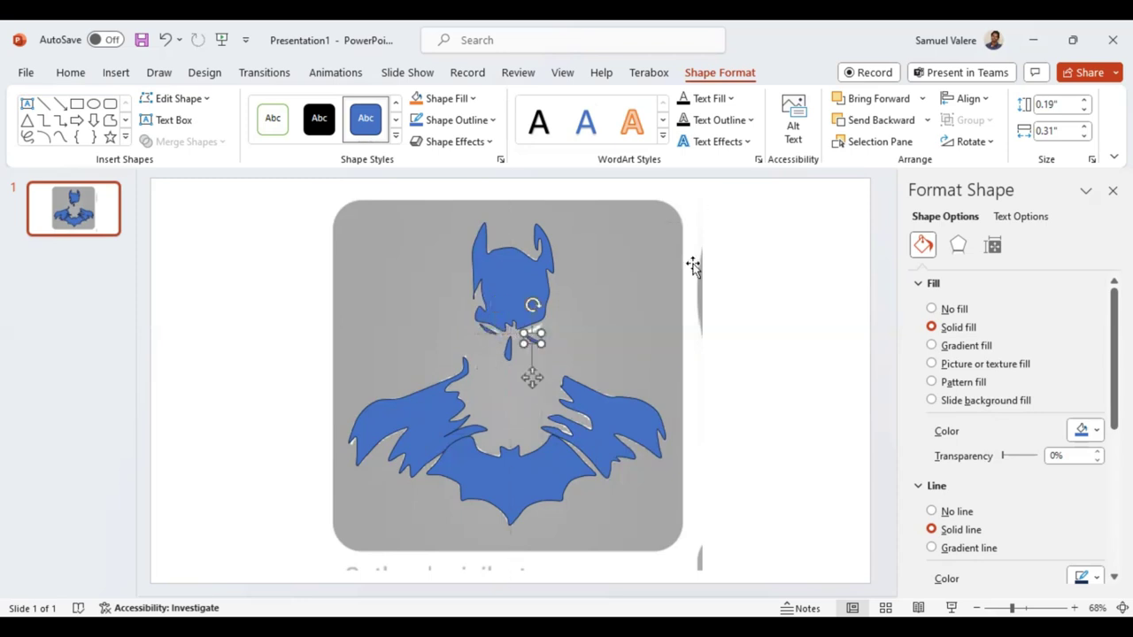
- Flip the right-eye piece horizontally and nudge it into place
click(988, 150)
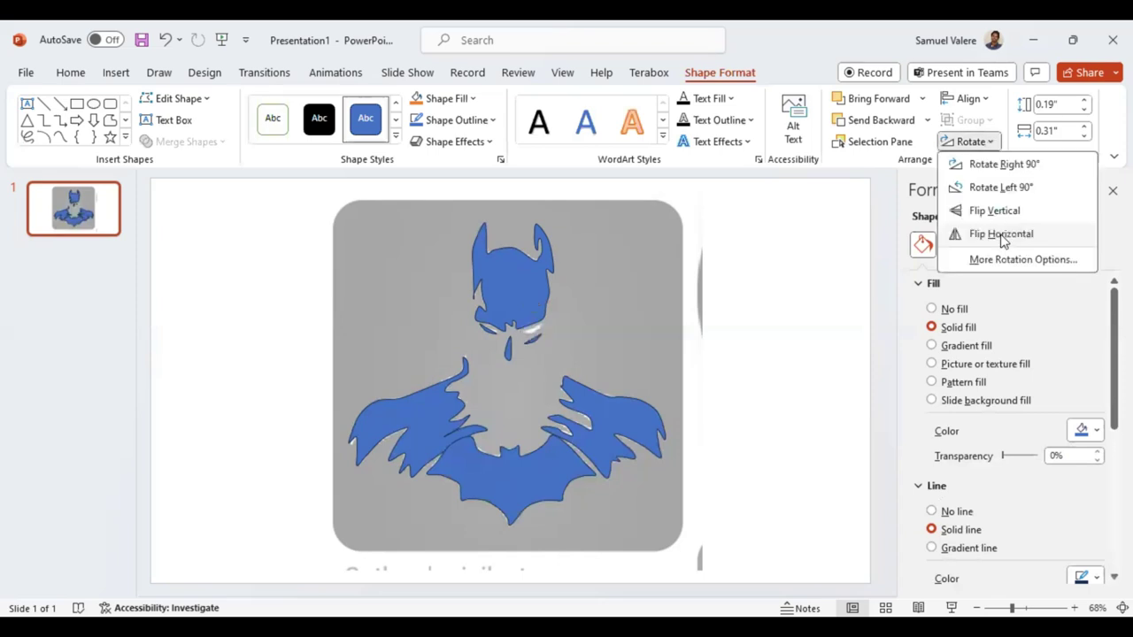
click(1003, 237)
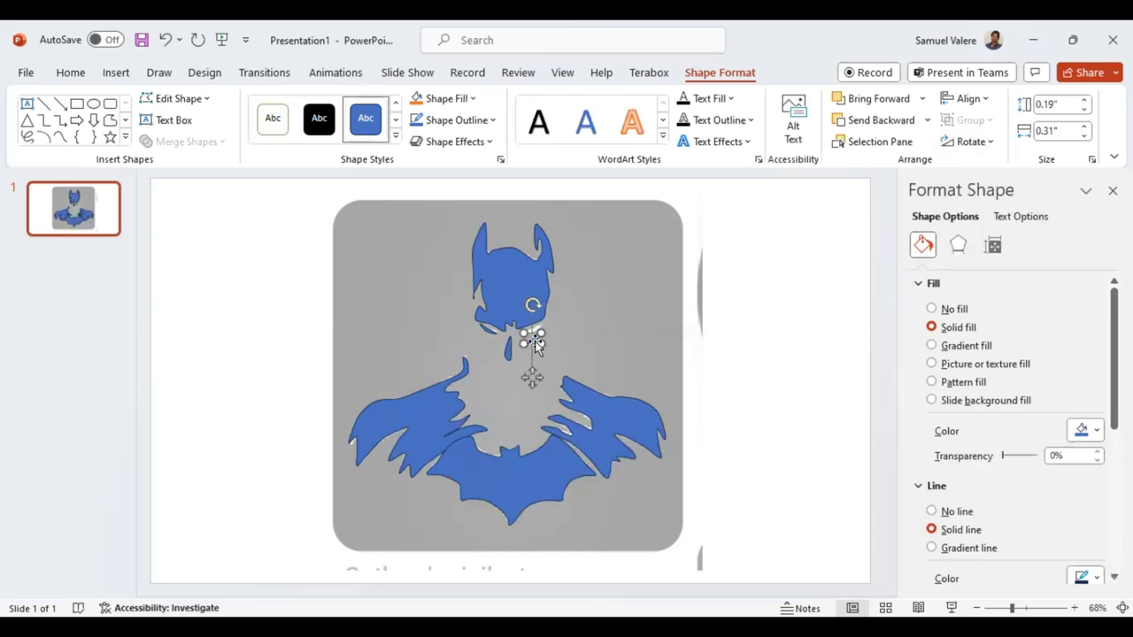
drag(532, 339, 533, 329)
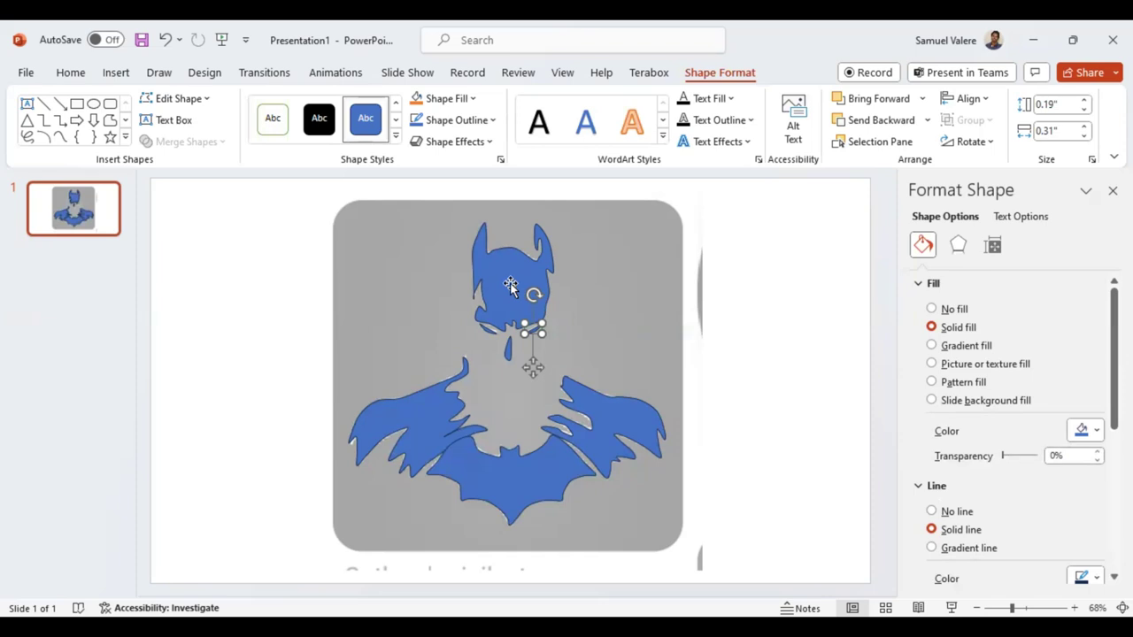
click(510, 285)
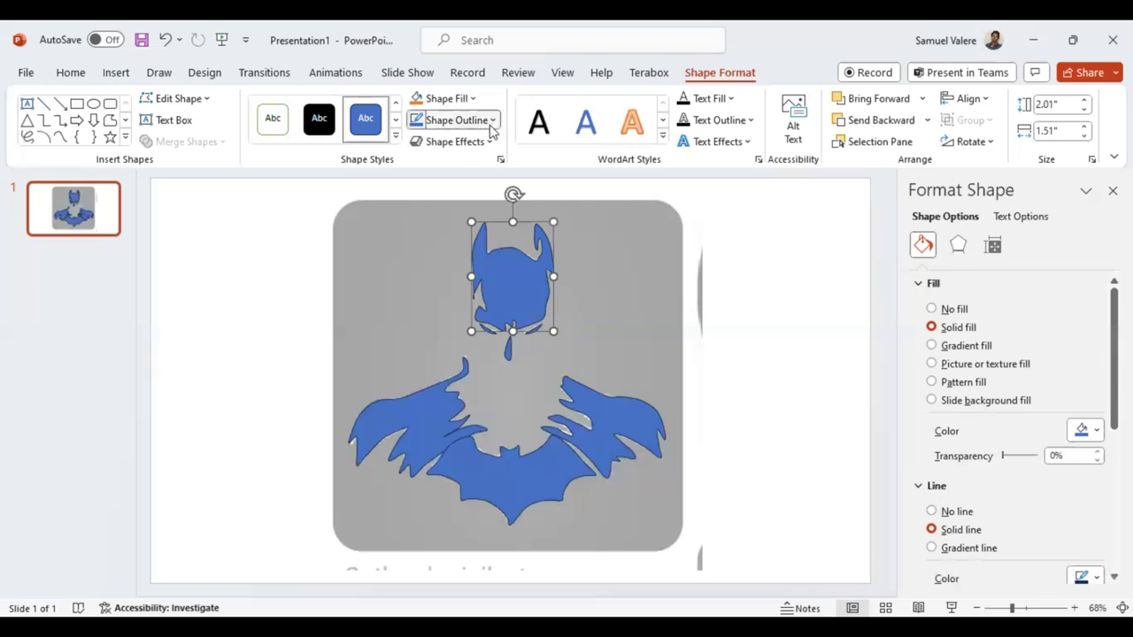
- Set No Outline on the head, neck and both eye shapes
click(492, 120)
click(430, 303)
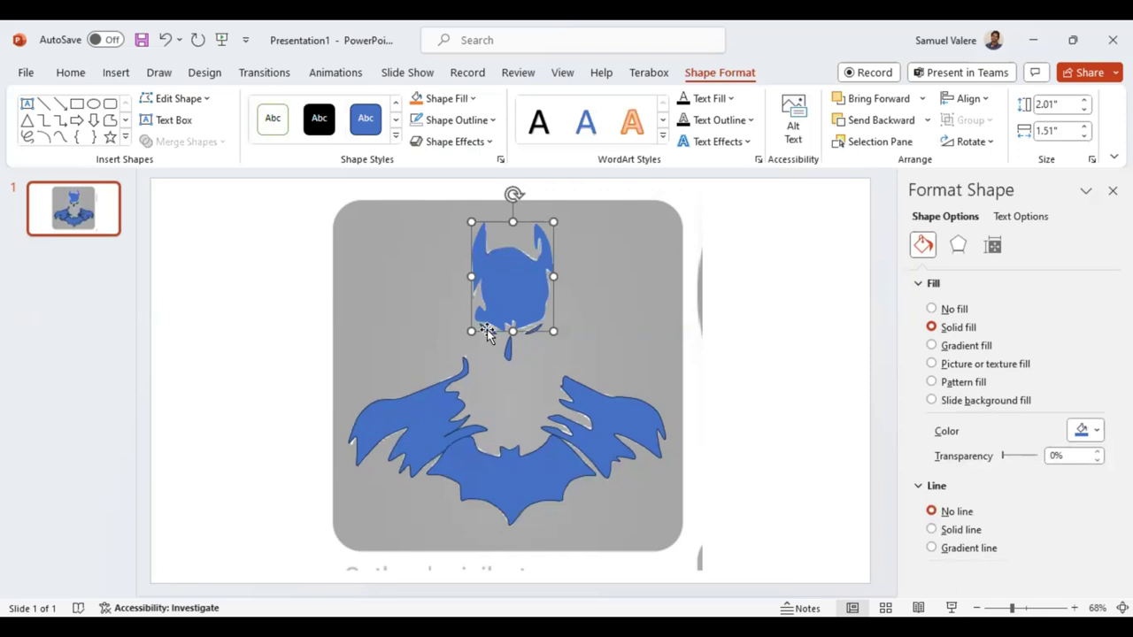
click(508, 352)
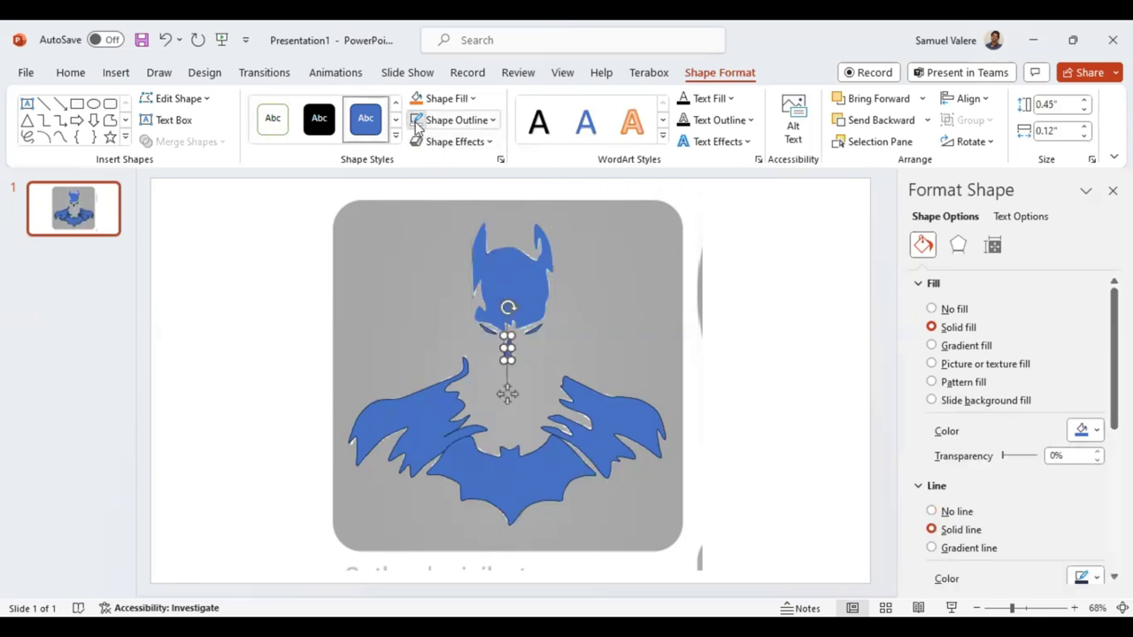
click(420, 122)
click(522, 335)
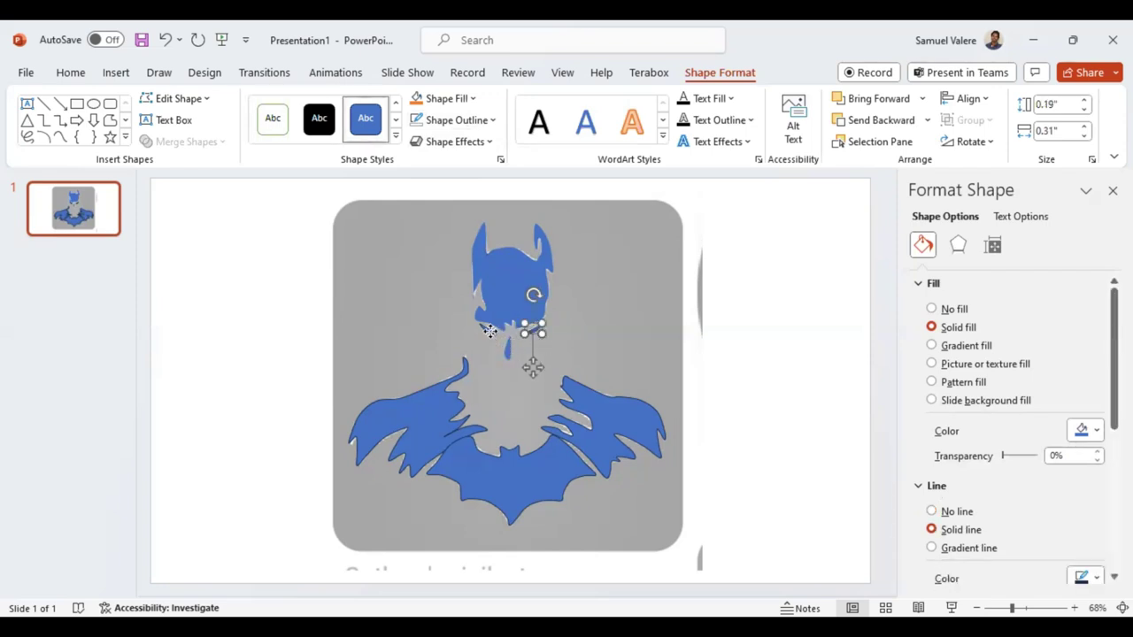
shift+click(490, 331)
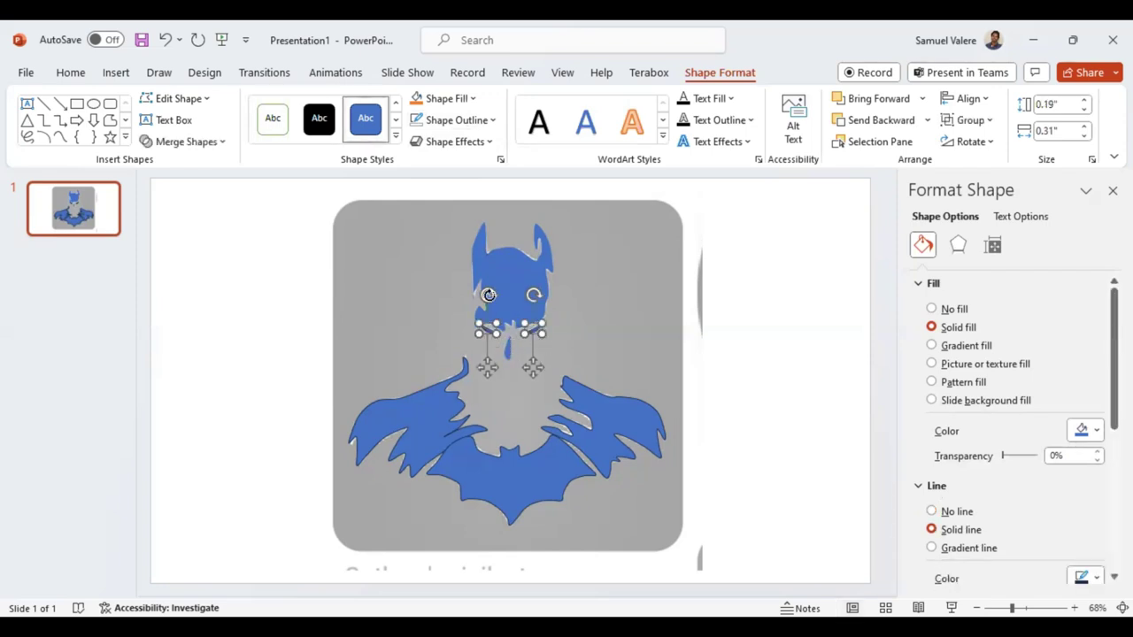
click(422, 127)
- Remove outlines from both wings and the emblem, then move the reference picture left
click(439, 407)
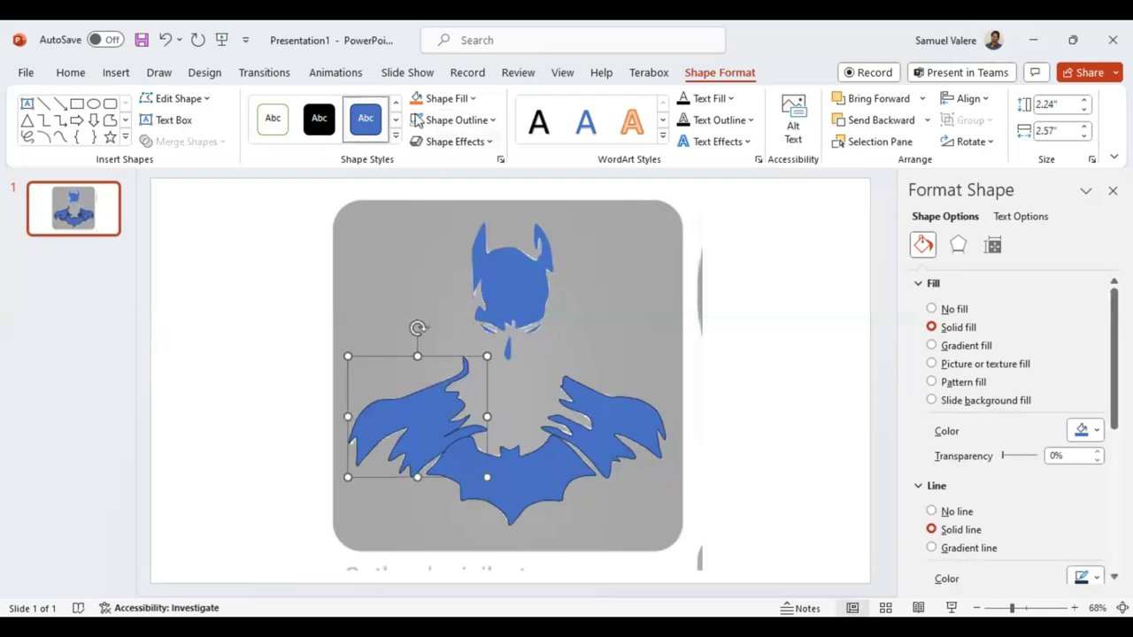
click(536, 482)
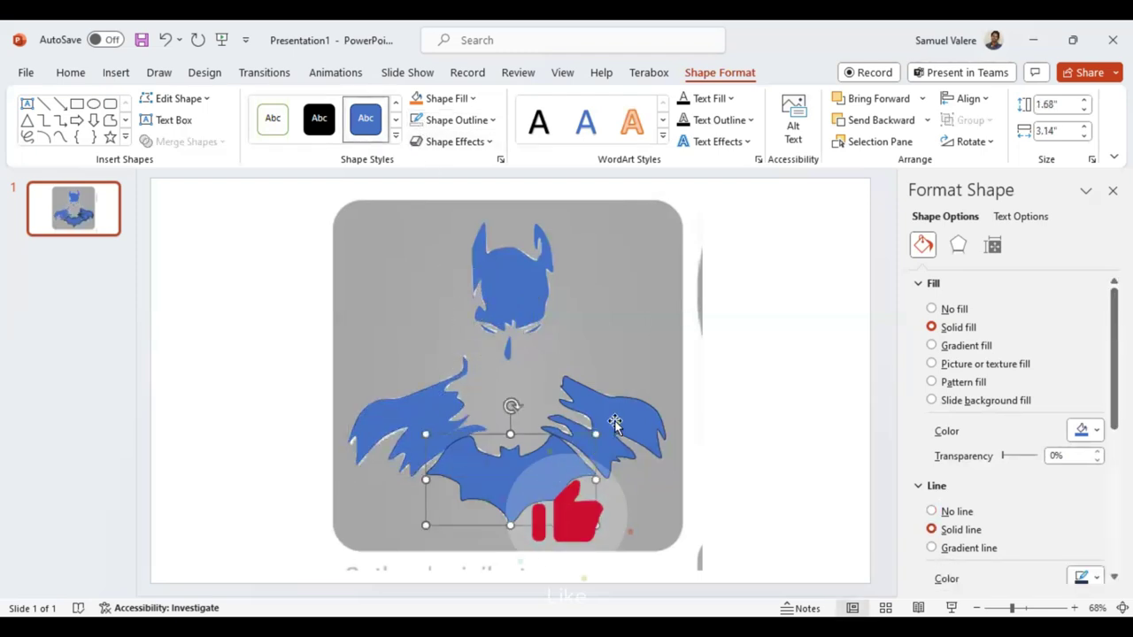
shift+click(616, 425)
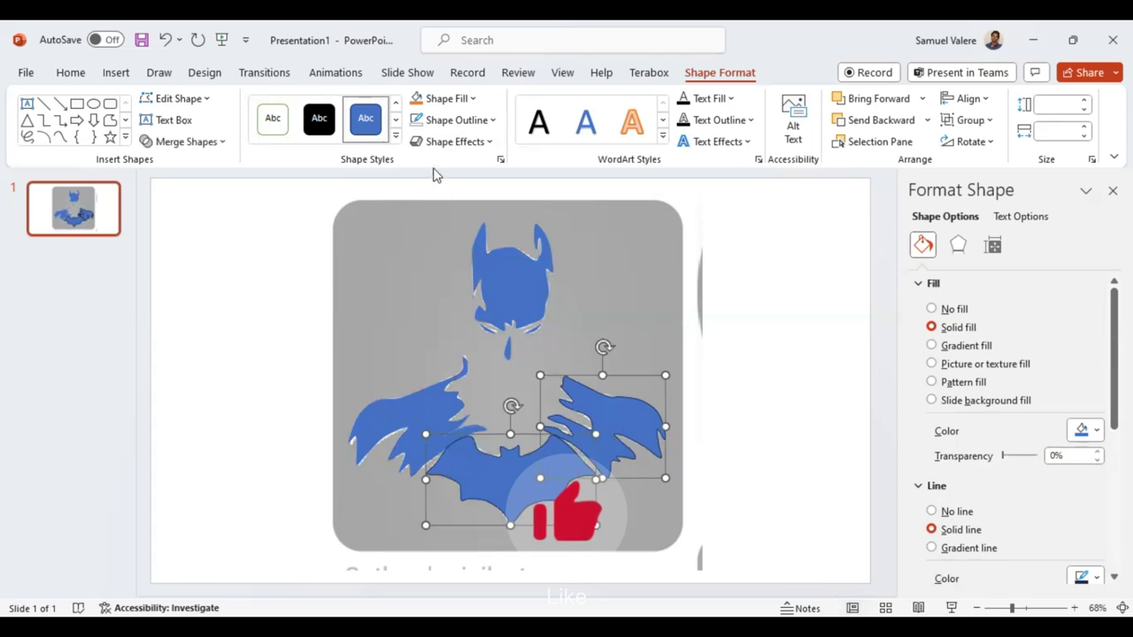
click(420, 128)
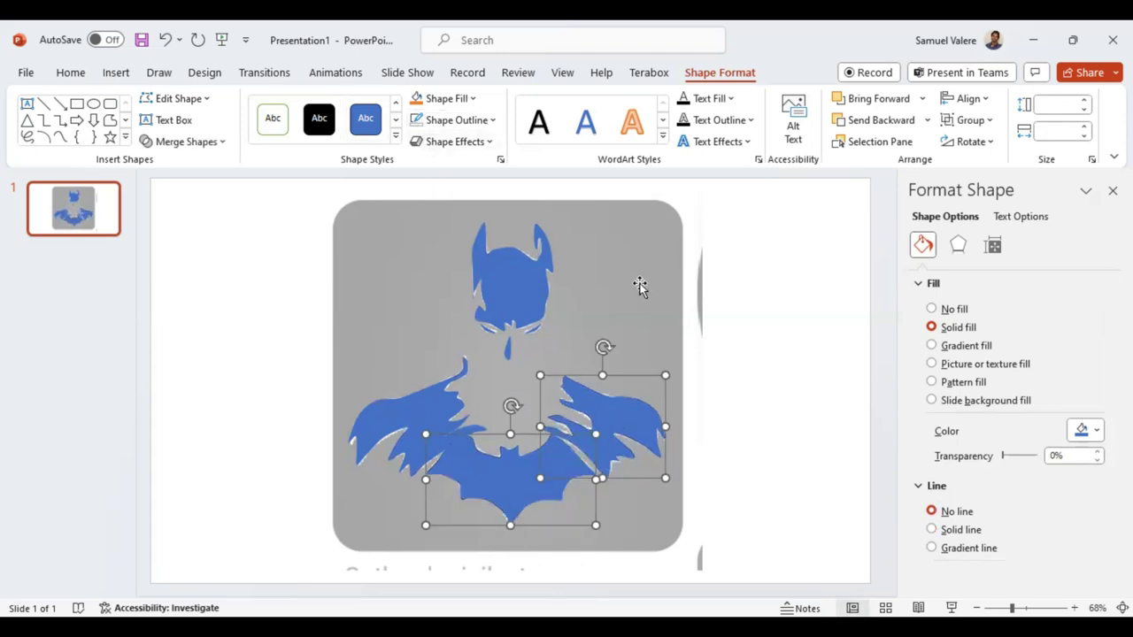
click(701, 354)
drag(700, 354, 492, 334)
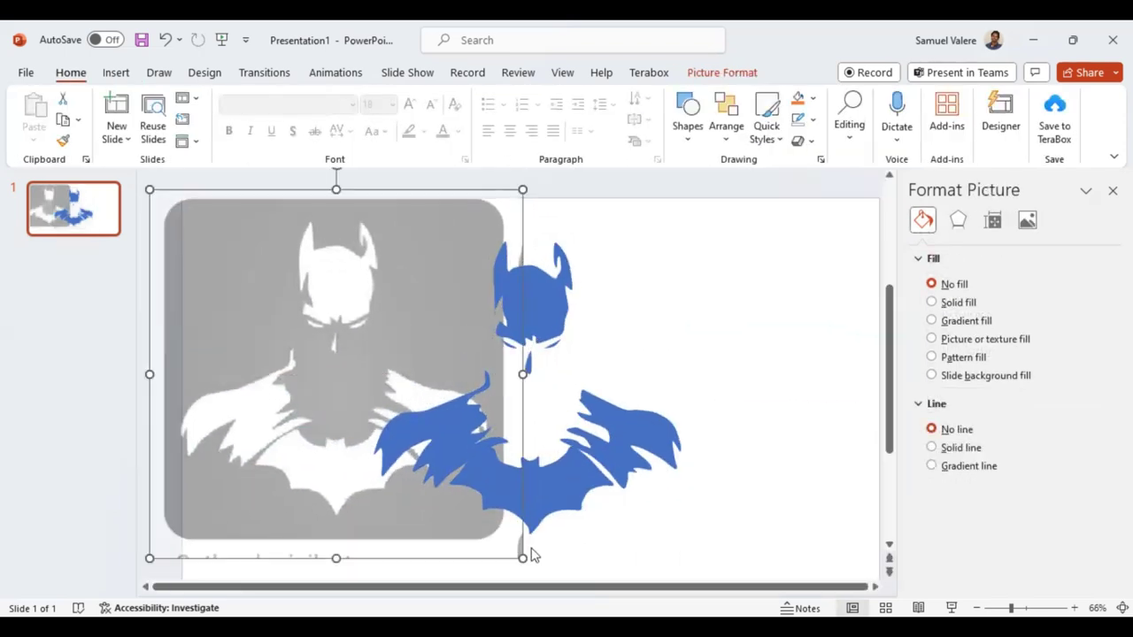
- Shrink the reference picture to a top-left thumbnail and set its transparency to 0%
mouse_move(522, 558)
mouse_down()
mouse_move(363, 298)
mouse_move(278, 253)
mouse_up()
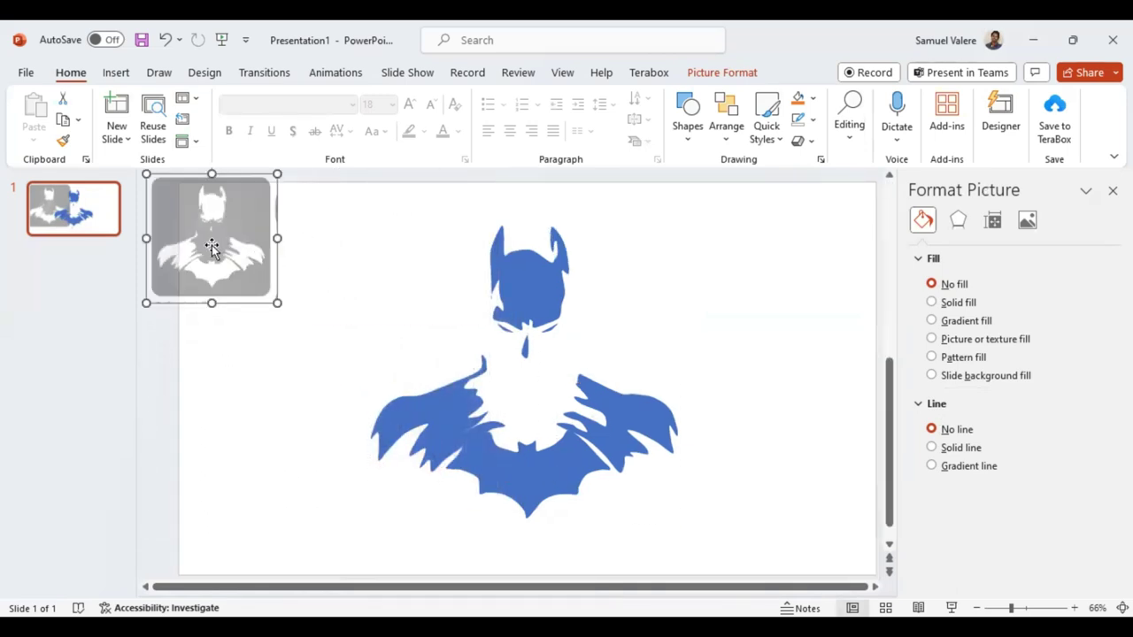
click(1027, 222)
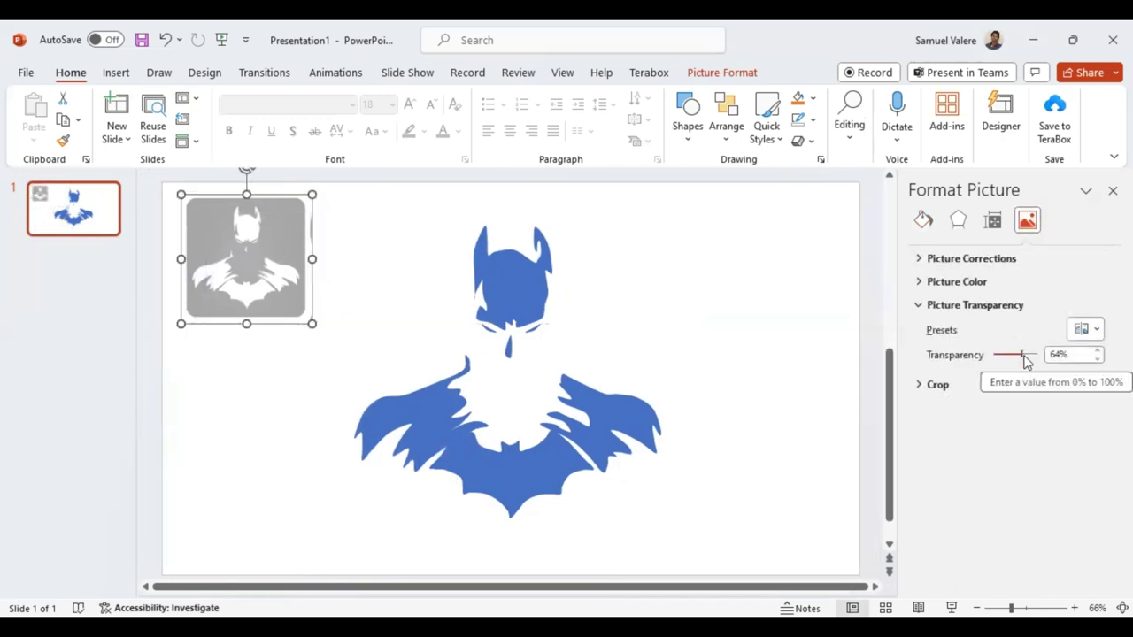
drag(1012, 357, 989, 357)
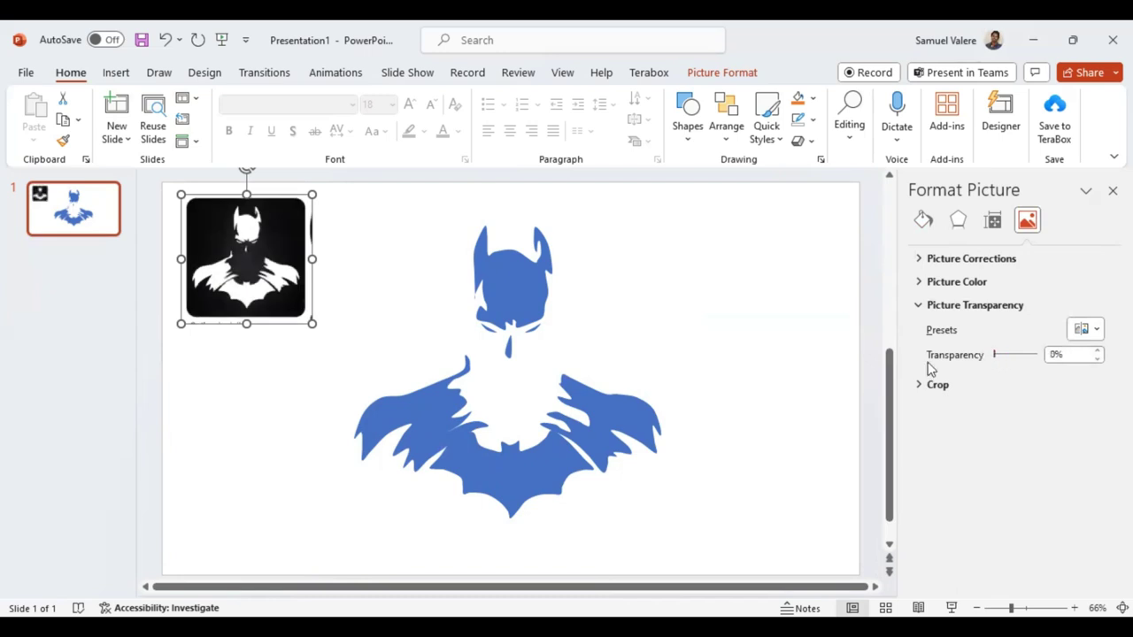
- Fill the slide background with solid black
click(766, 369)
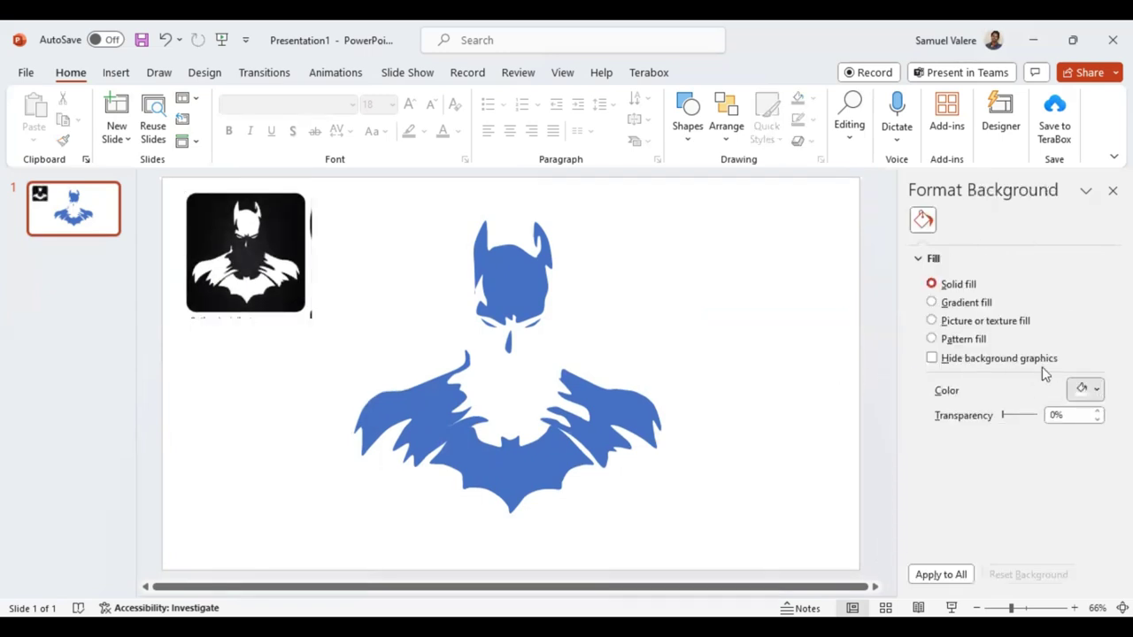
click(1086, 389)
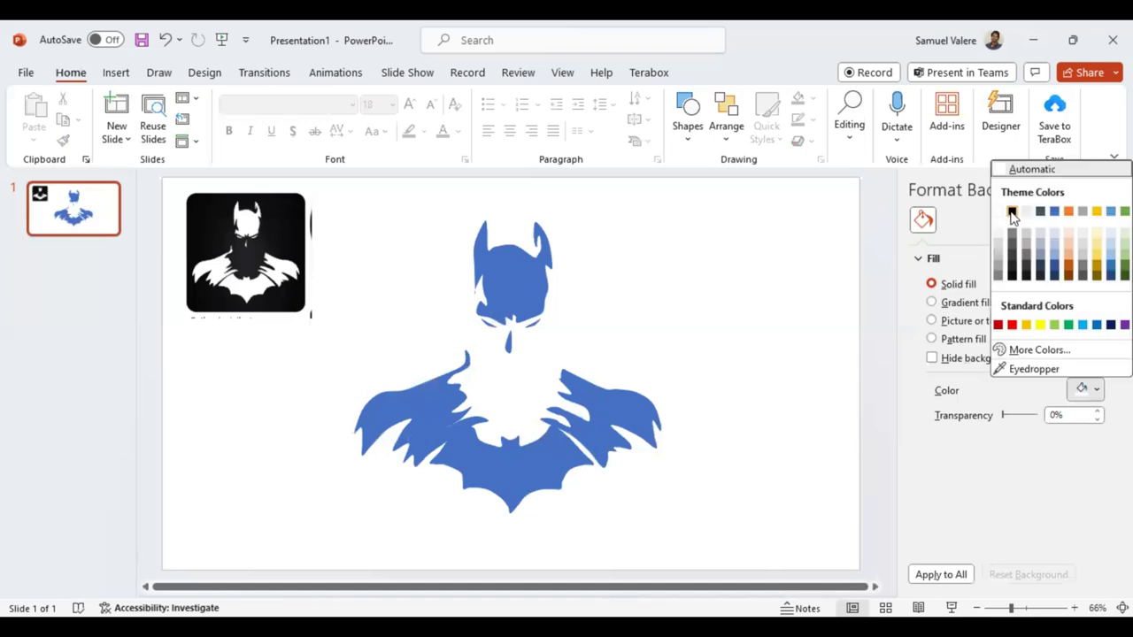
click(1012, 212)
- Select all the Batman pieces and bring up their Shape Fill colour palette
mouse_move(391, 223)
mouse_down()
mouse_move(665, 469)
mouse_move(685, 513)
mouse_up()
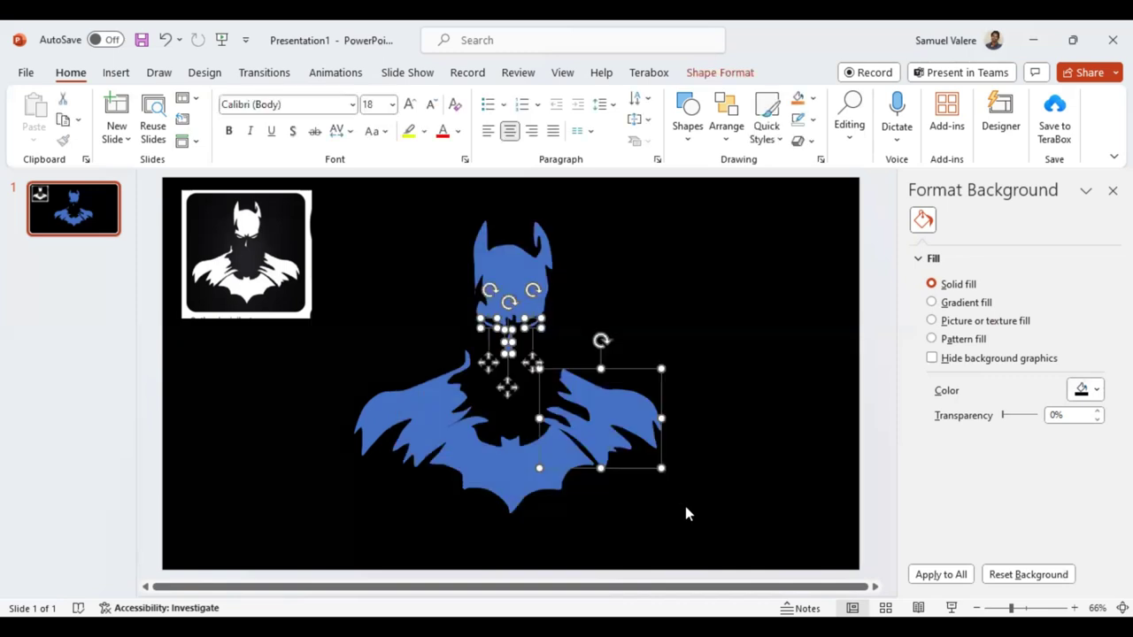
click(706, 76)
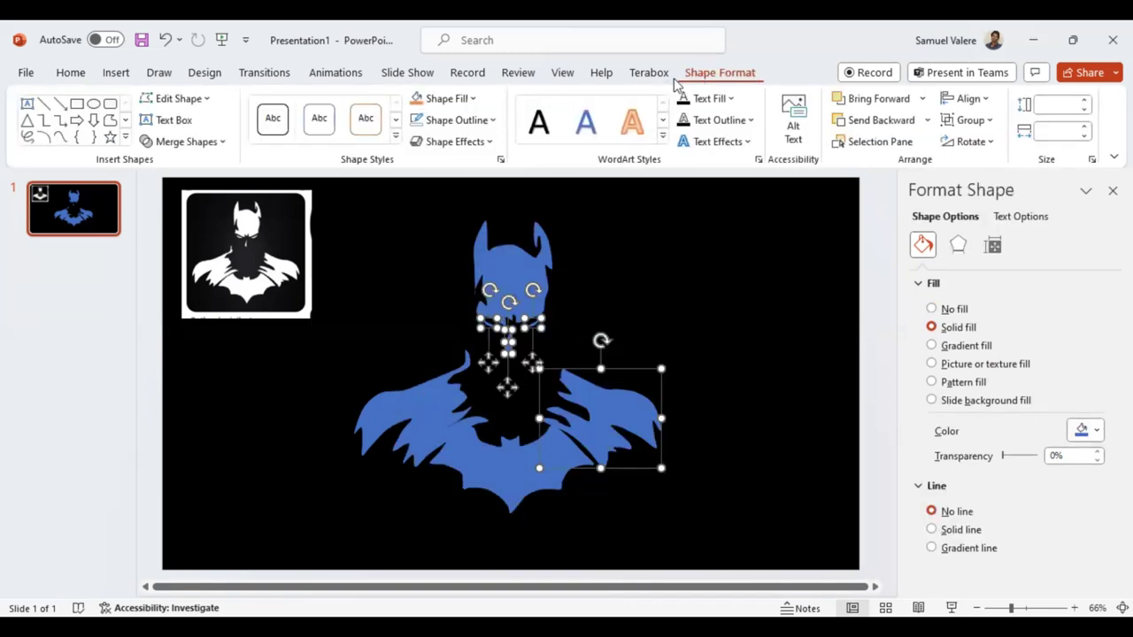
click(473, 98)
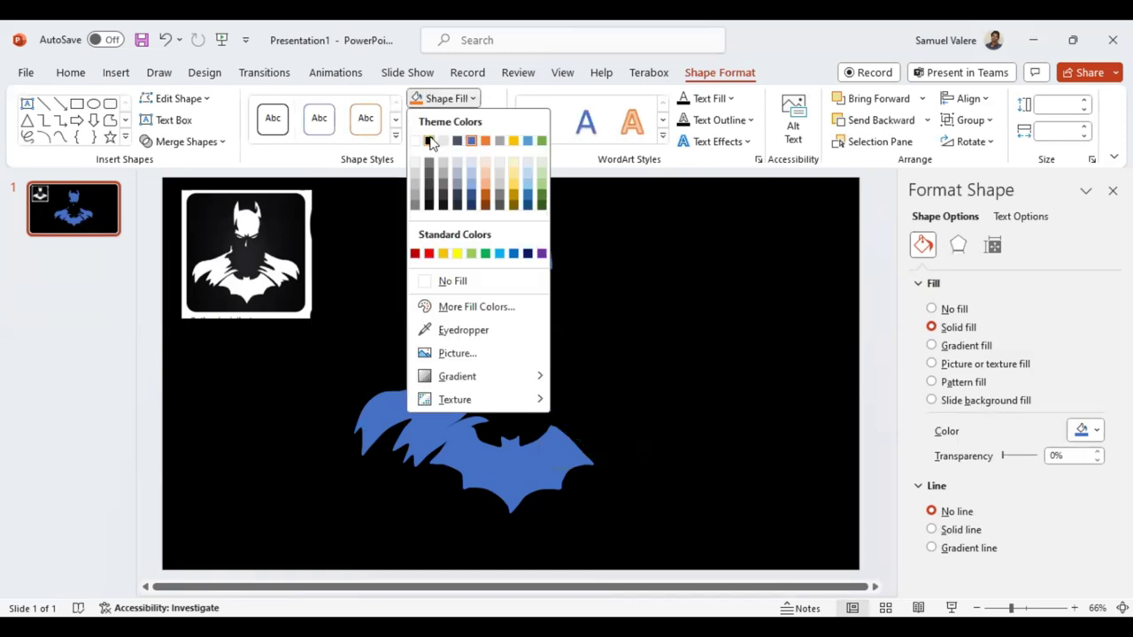
- Fill the head, left shoulder and bat emblem pieces with white
click(430, 142)
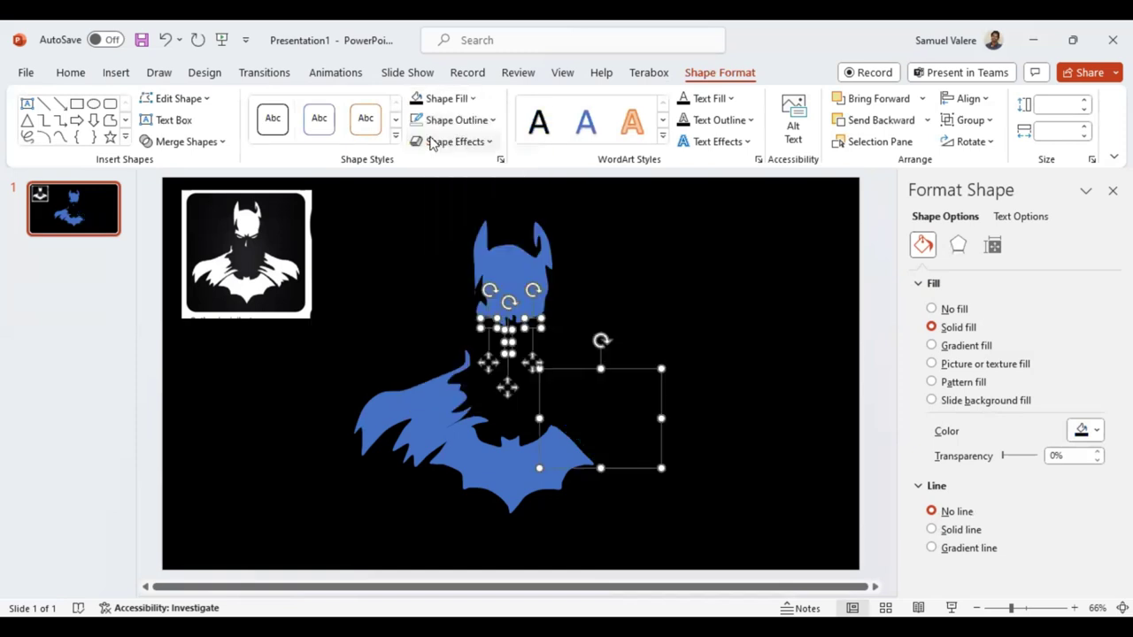
click(474, 99)
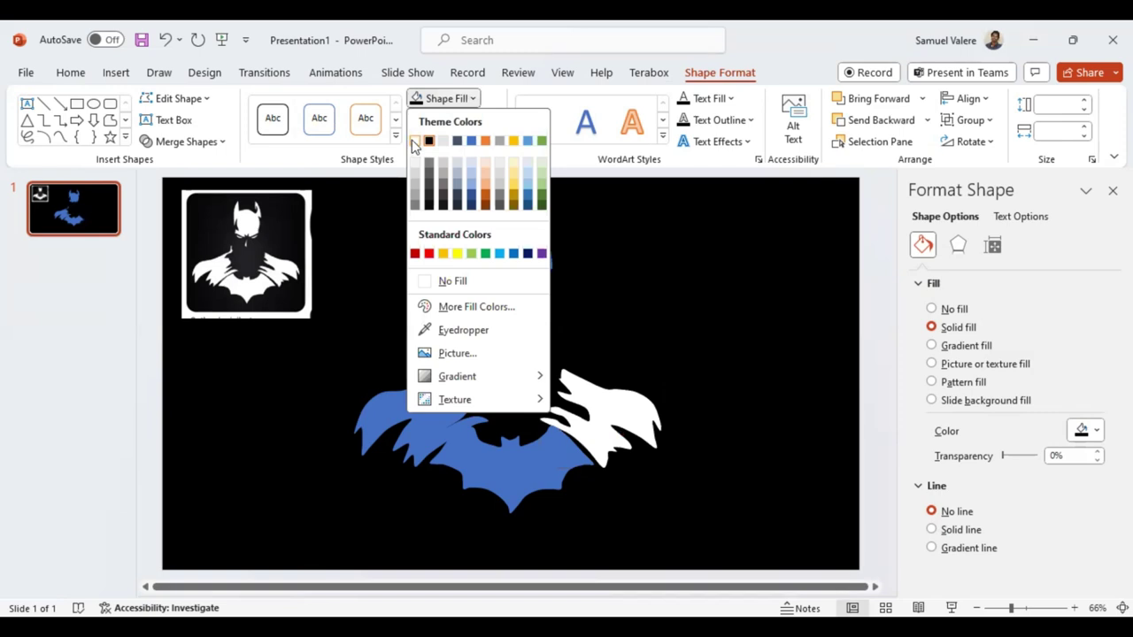
click(416, 141)
click(506, 267)
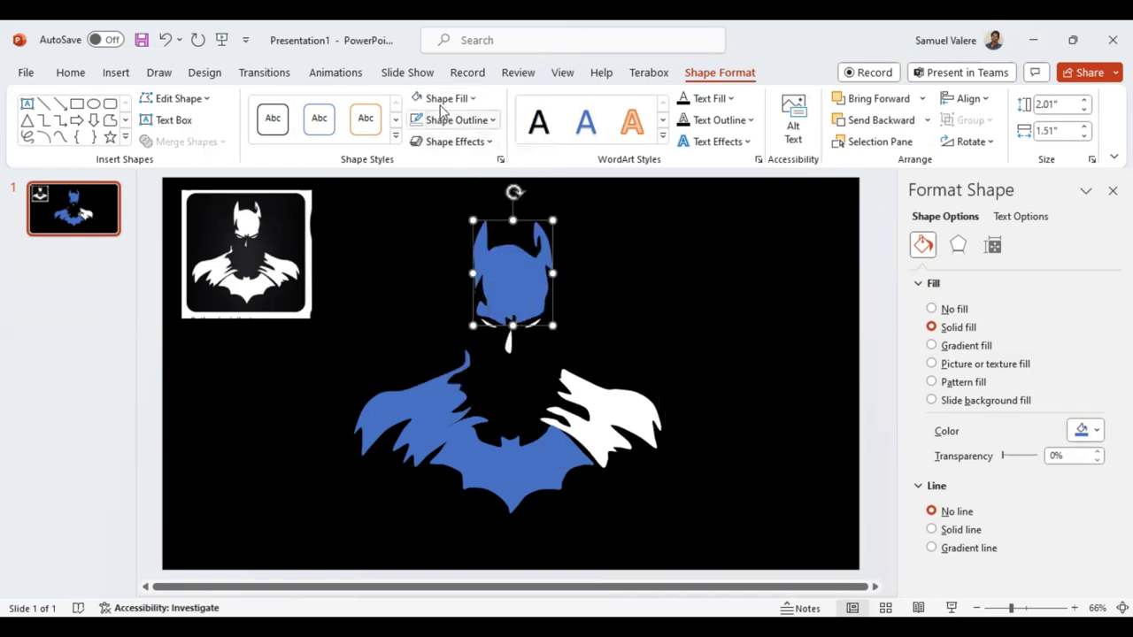
click(447, 394)
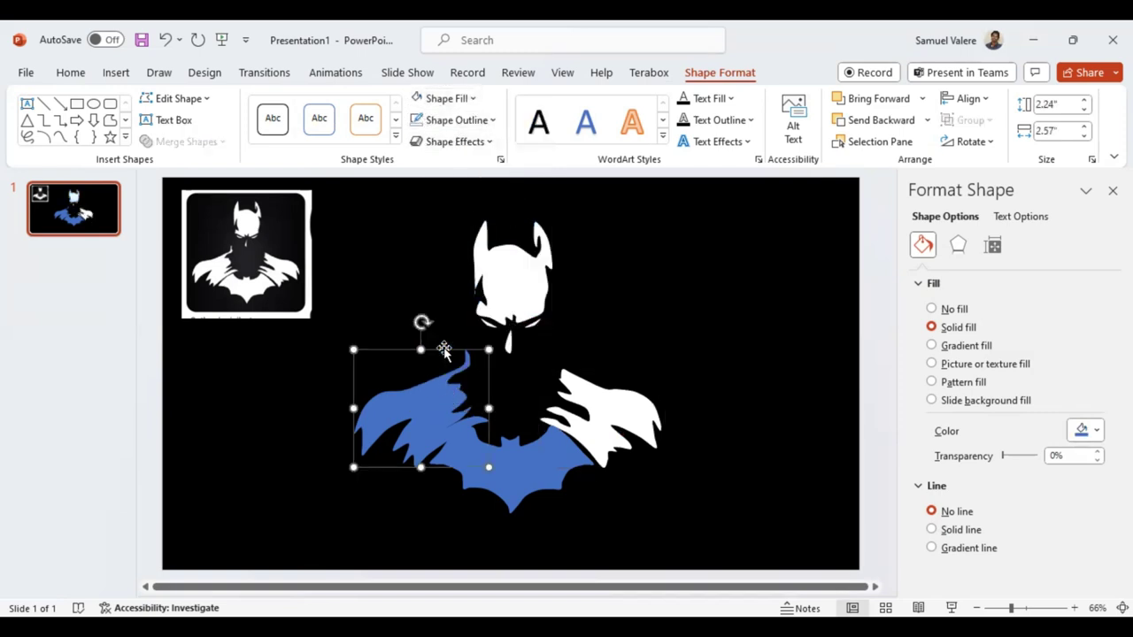
shift+click(529, 481)
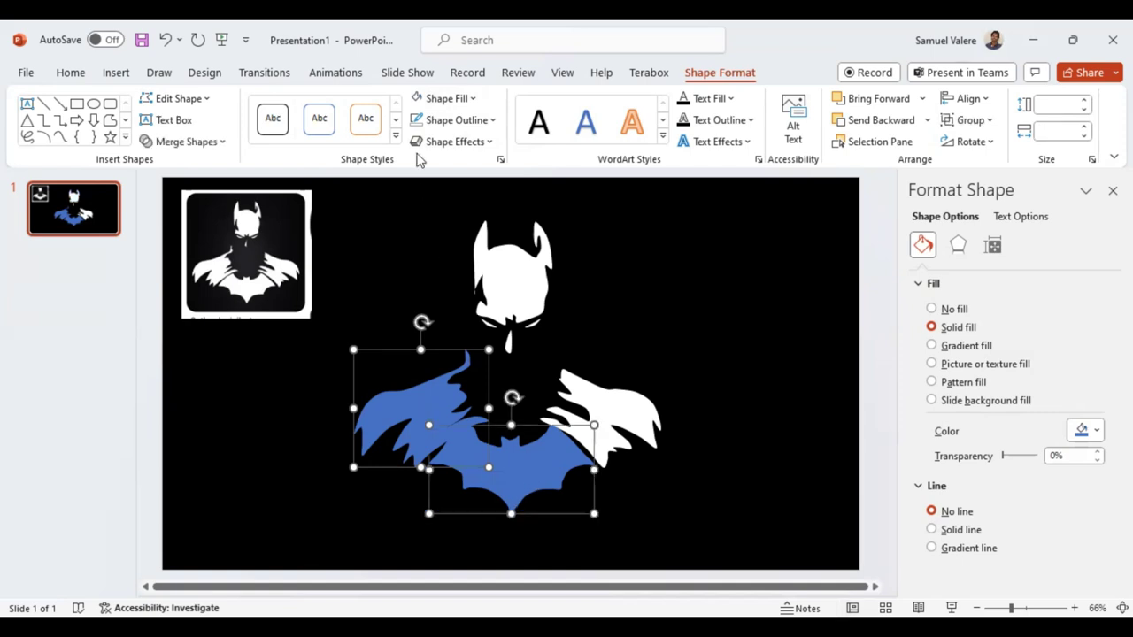
click(422, 101)
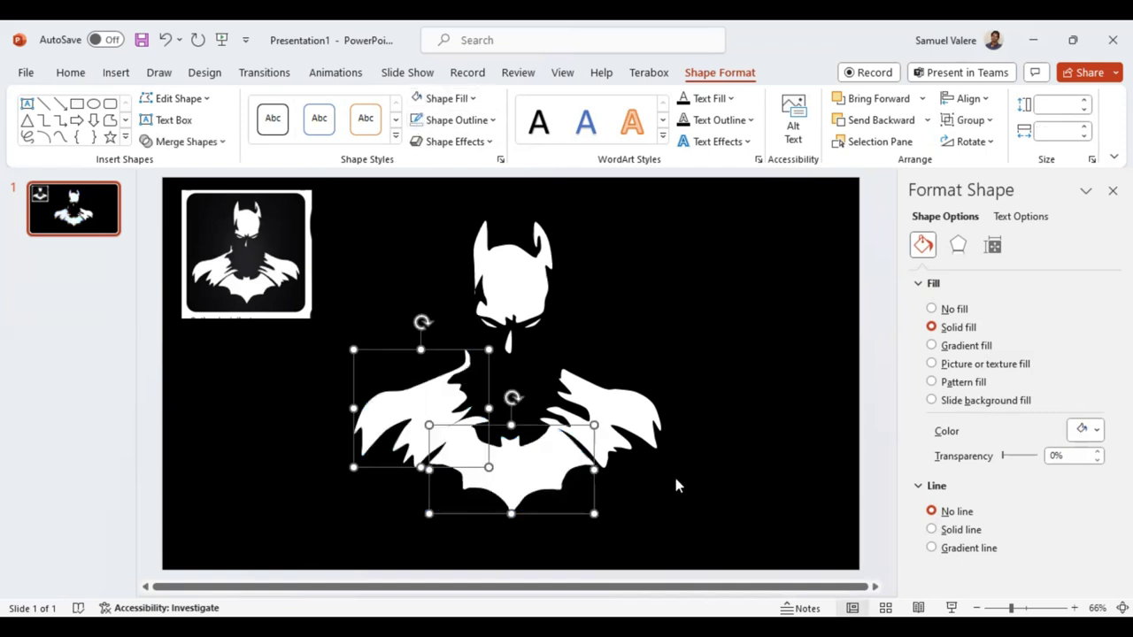
click(699, 464)
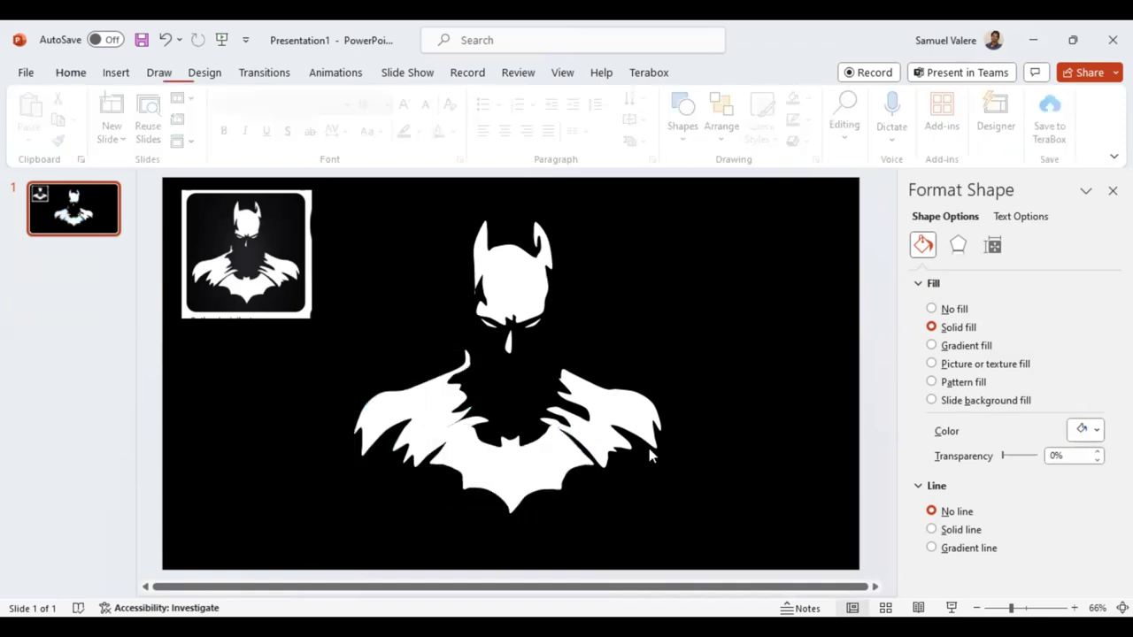
- Shift the right shoulder slightly and nudge the left shoulder left and up into place
click(598, 415)
drag(628, 443, 628, 440)
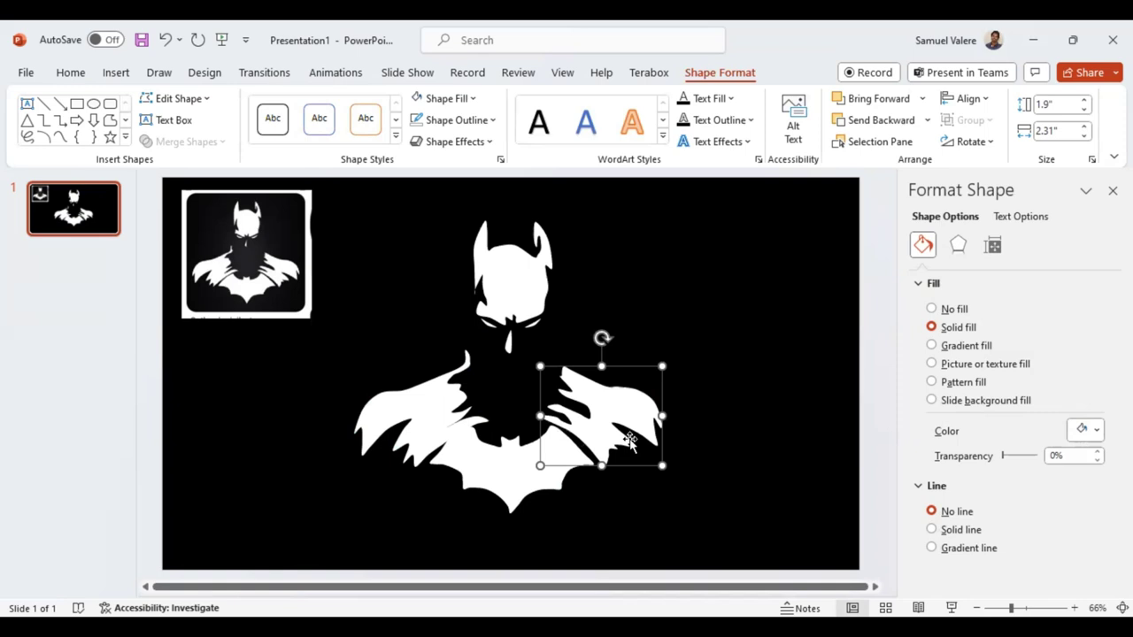
click(430, 413)
key(ctrl+Left)
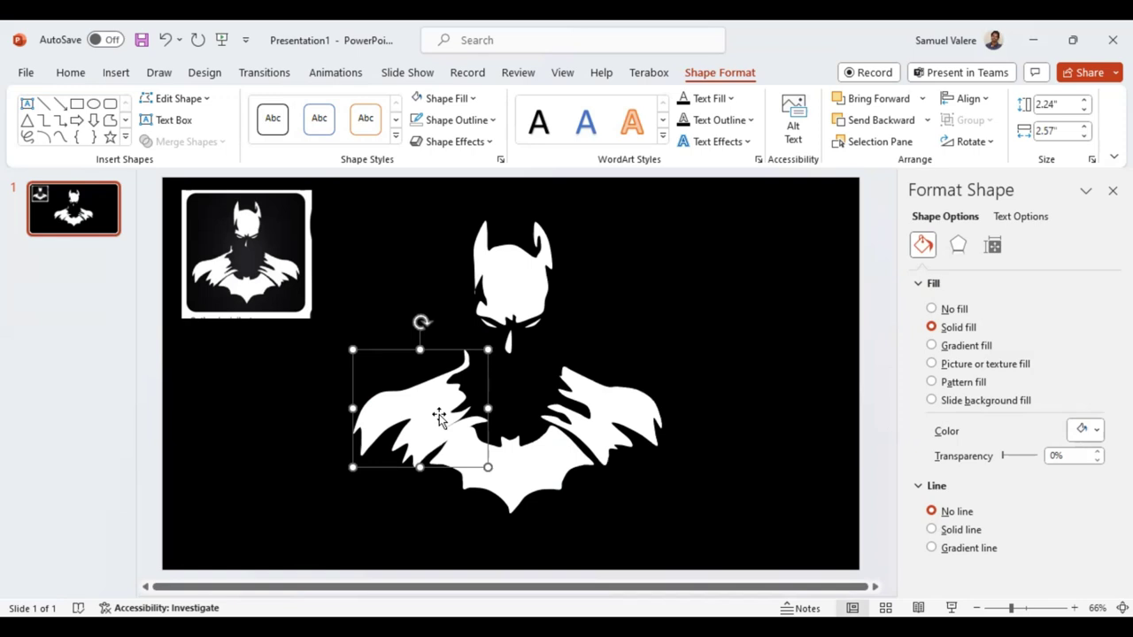
key(ctrl+Left)
key(ctrl+Up)
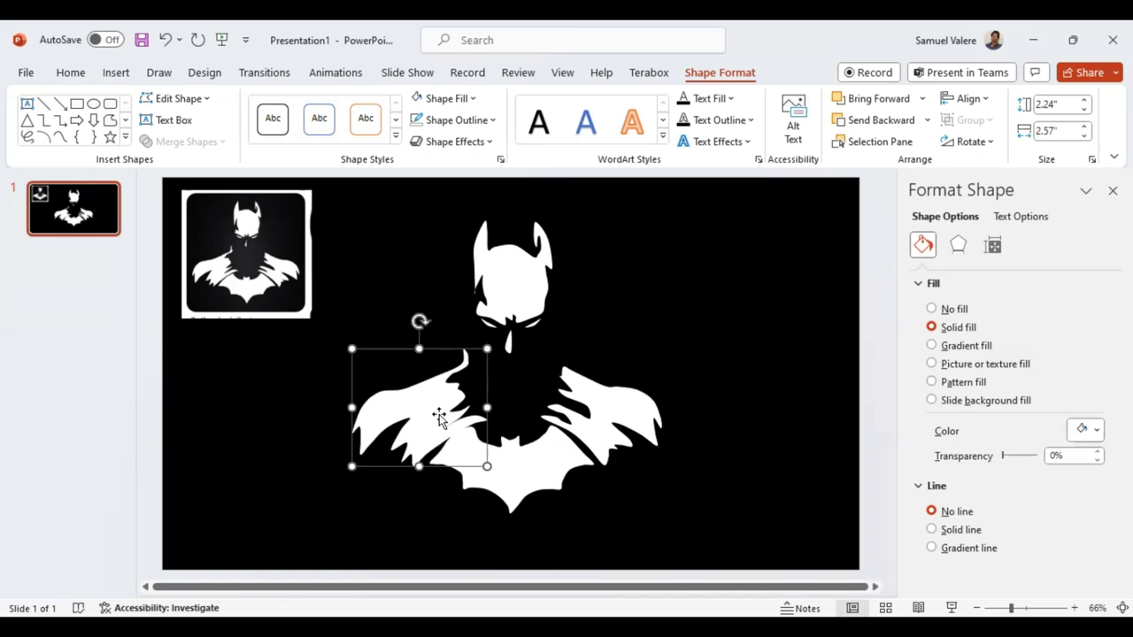
key(ctrl+Up)
key(ctrl+Up)
key(ctrl+Up)
key(ctrl+Up)
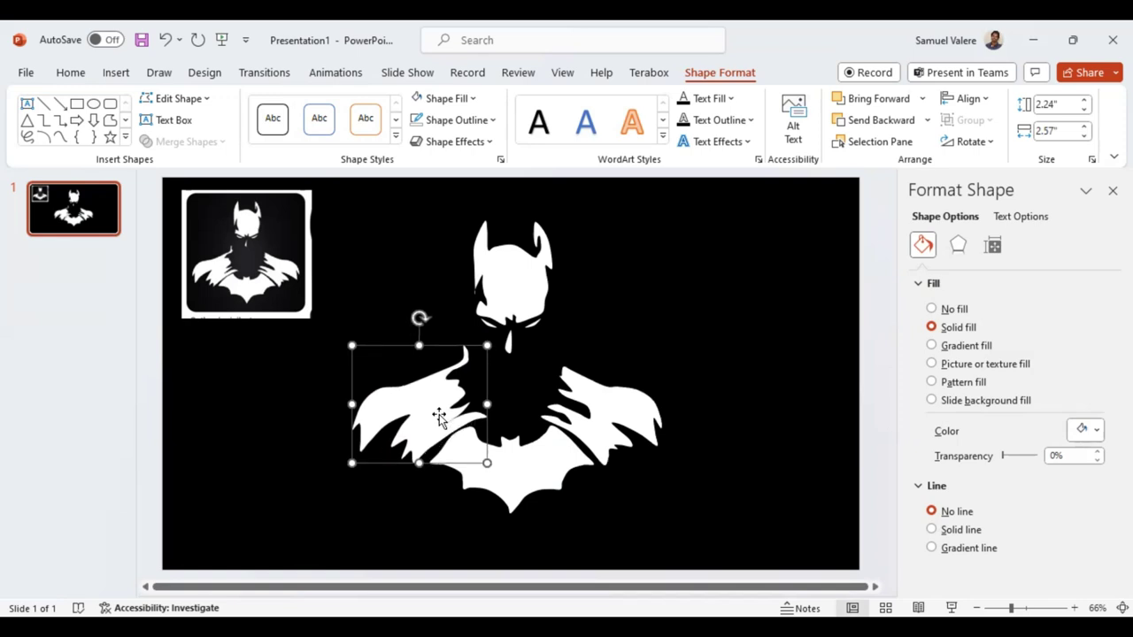
key(ctrl+Left)
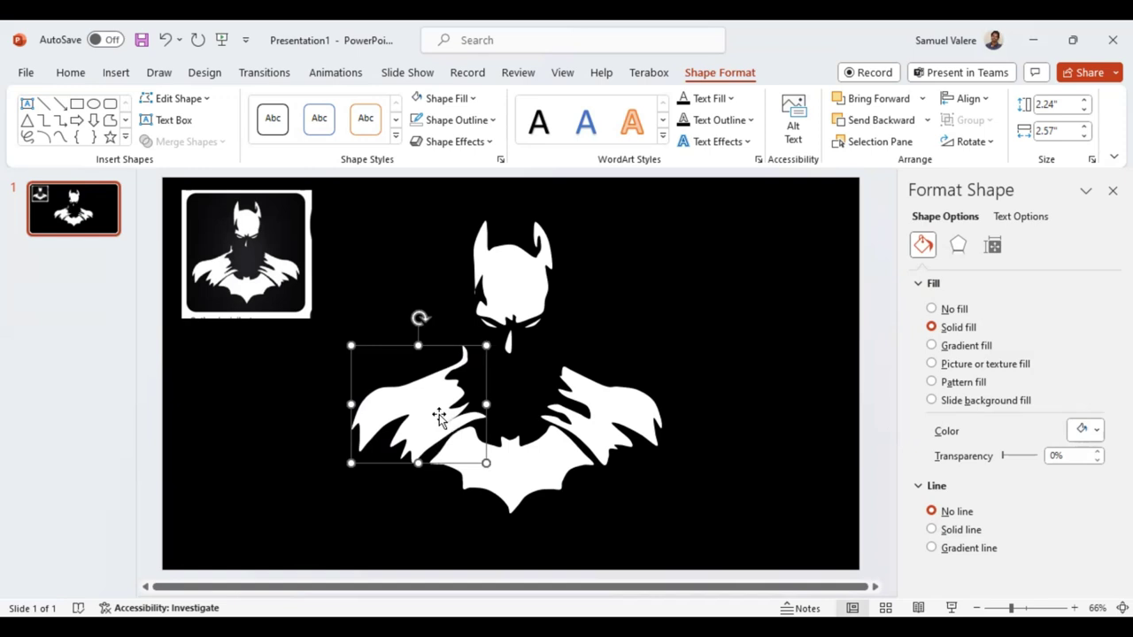
key(ctrl+Left)
key(ctrl+Left)
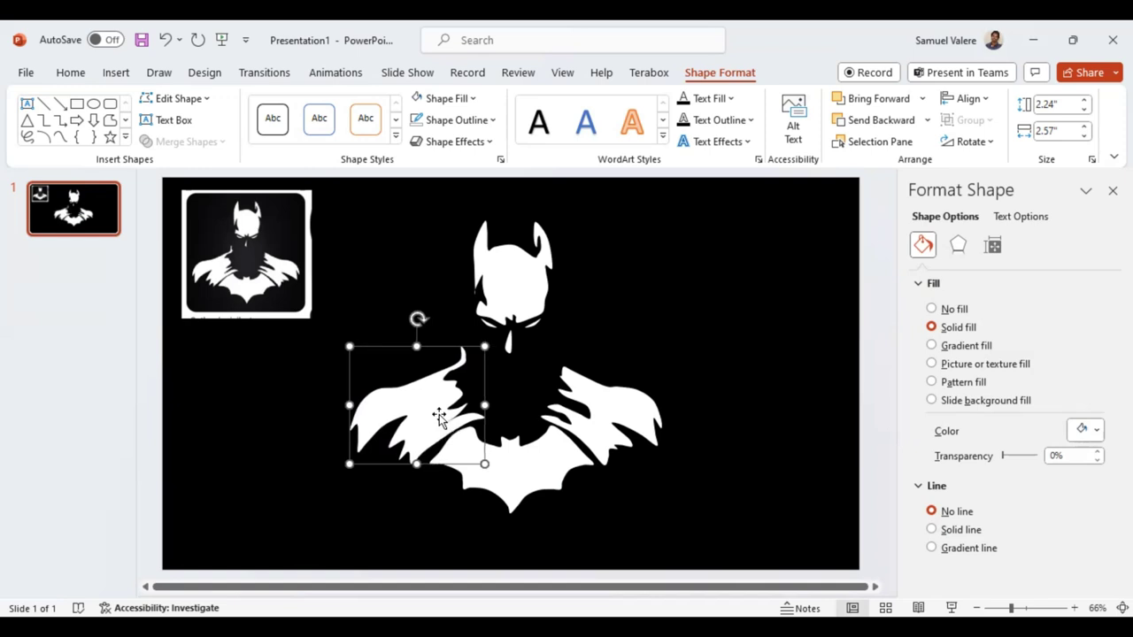
key(ctrl+Left)
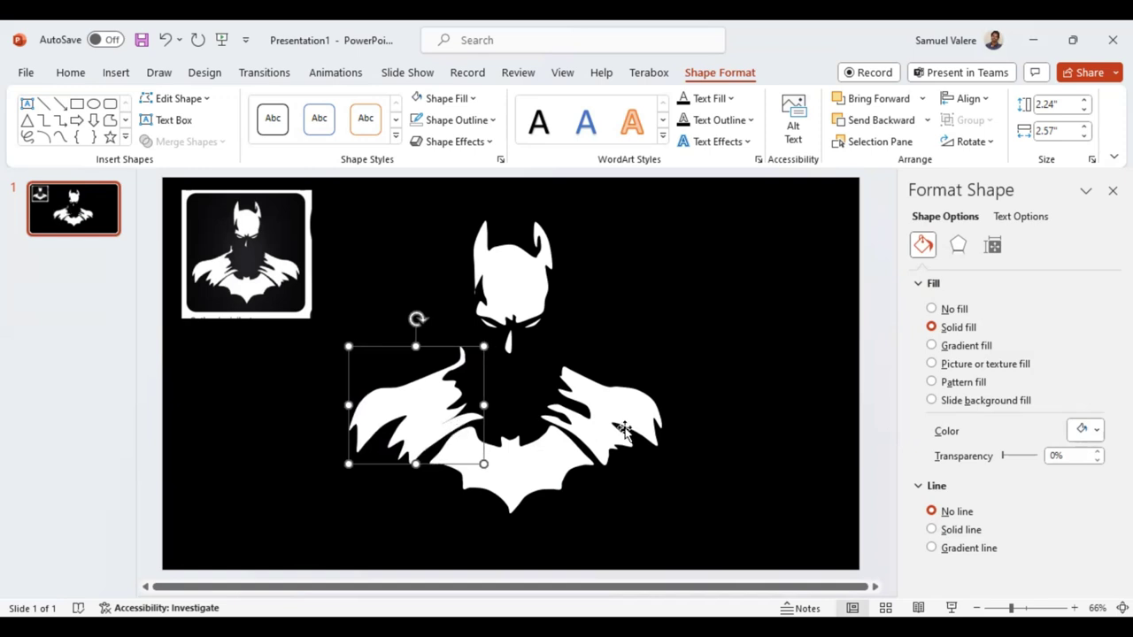
- Nudge the right shoulder up and tuck the reference picture into the top-left corner
click(629, 406)
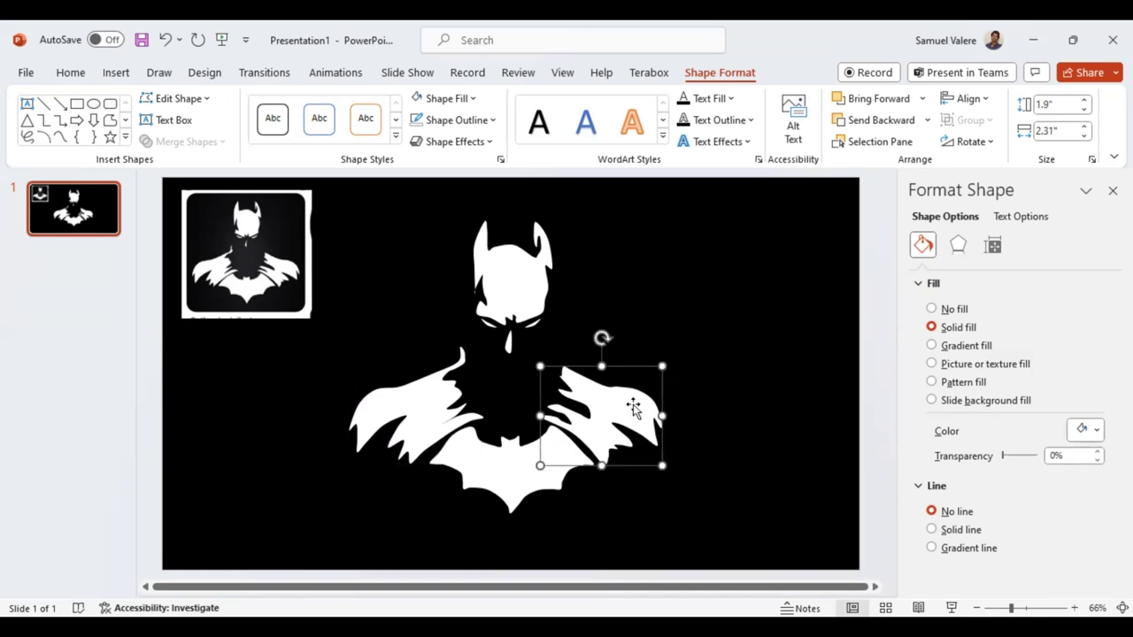
key(ctrl+Up)
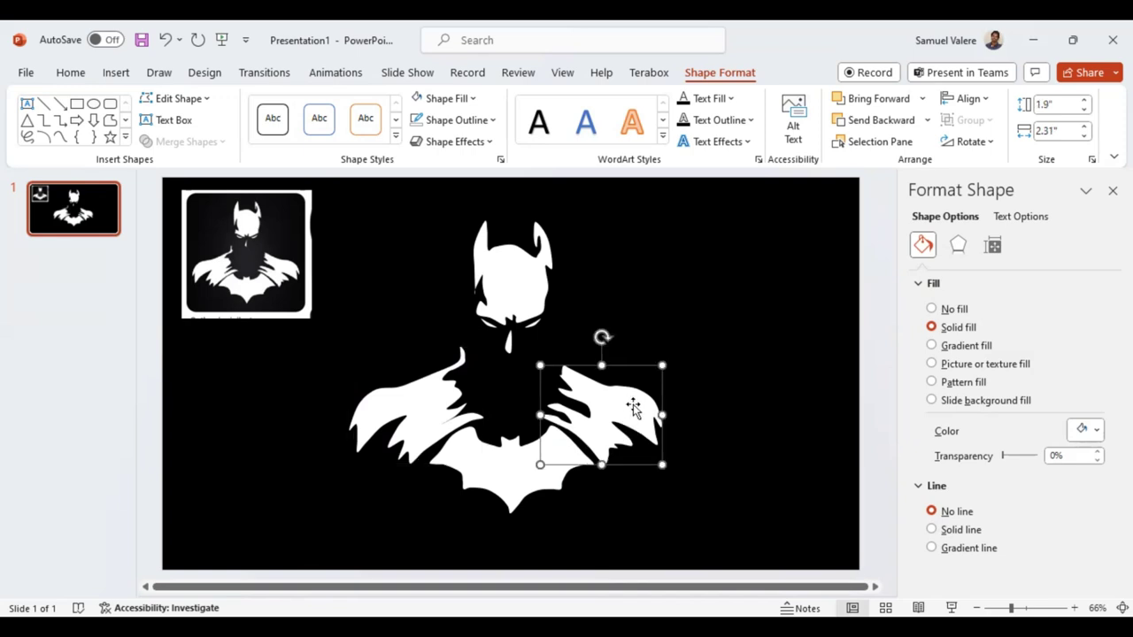
drag(255, 251, 234, 239)
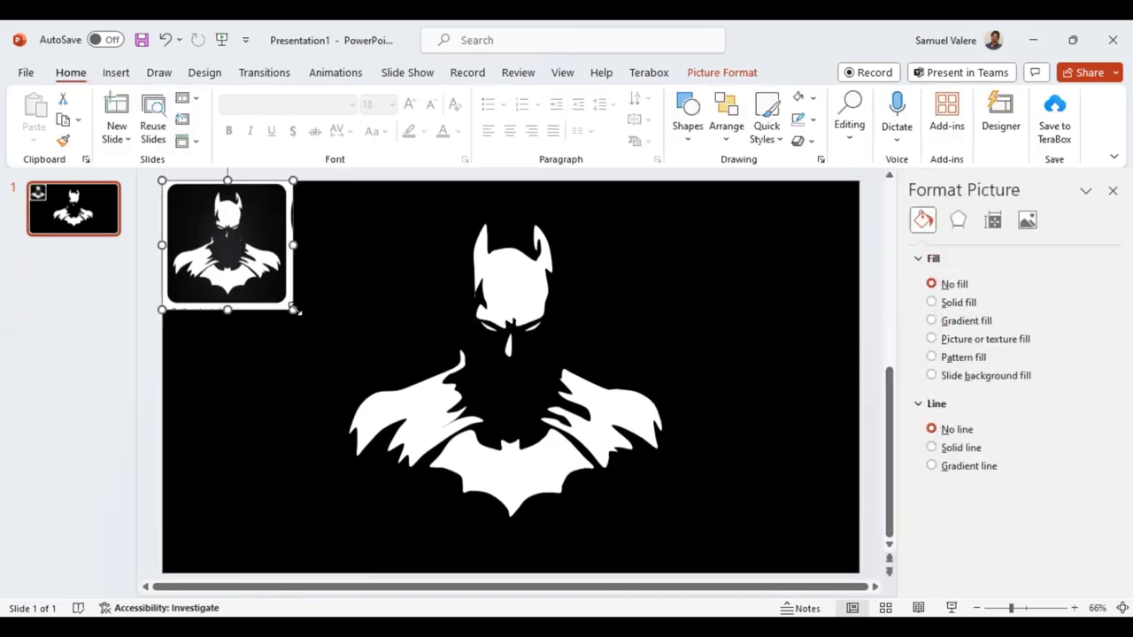
- Delete the reference thumbnail and start a marquee around the silhouette pieces
drag(292, 306, 259, 256)
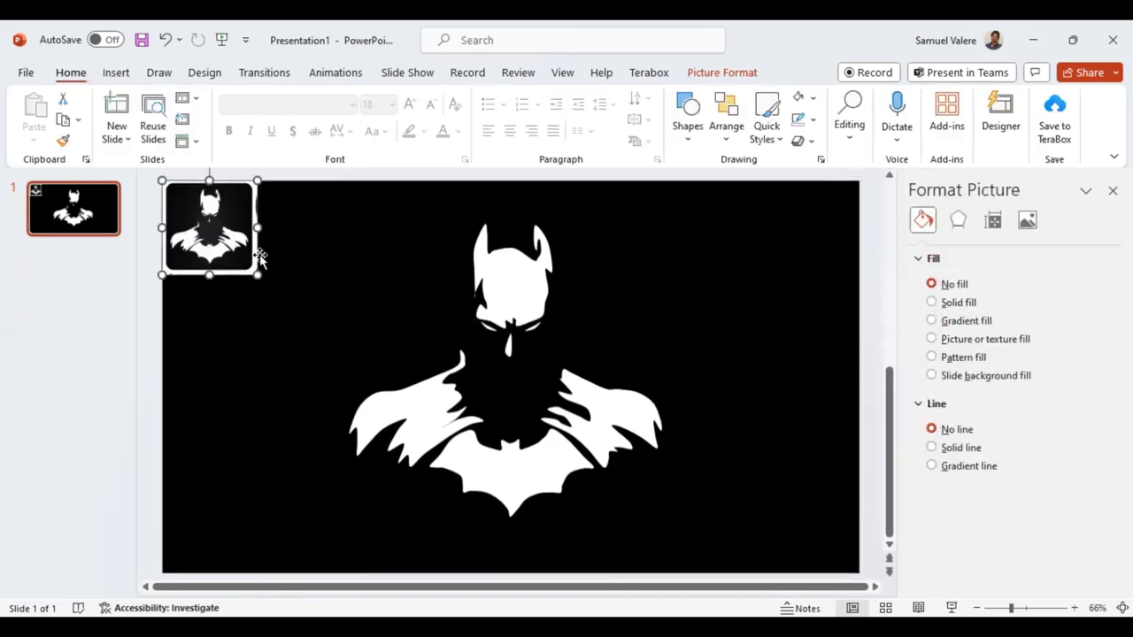
key(Delete)
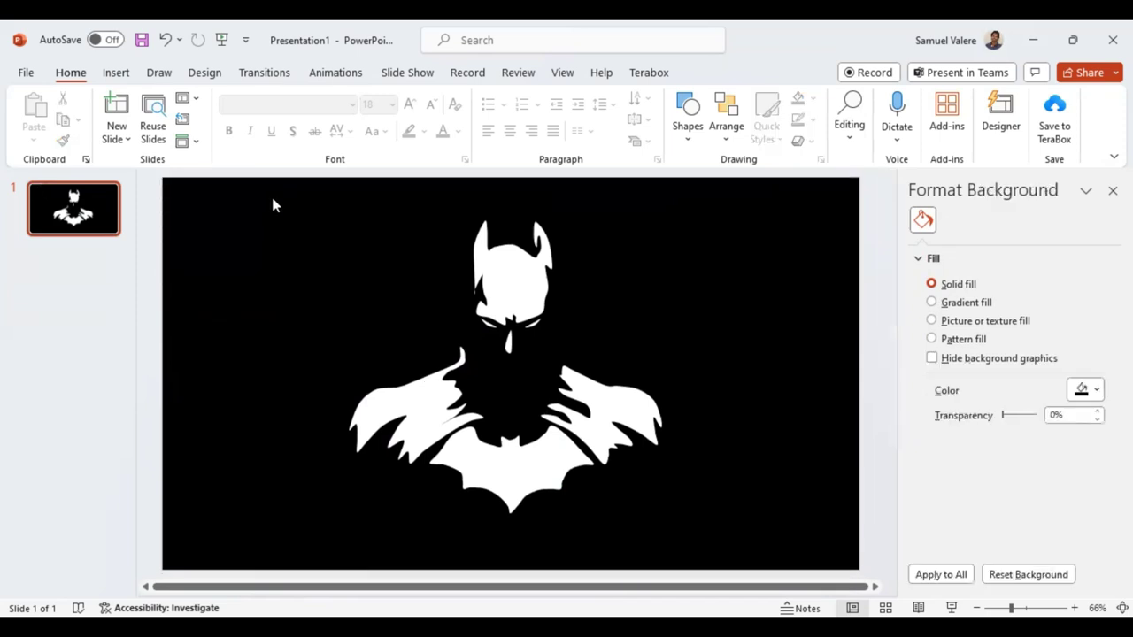
drag(272, 200, 737, 476)
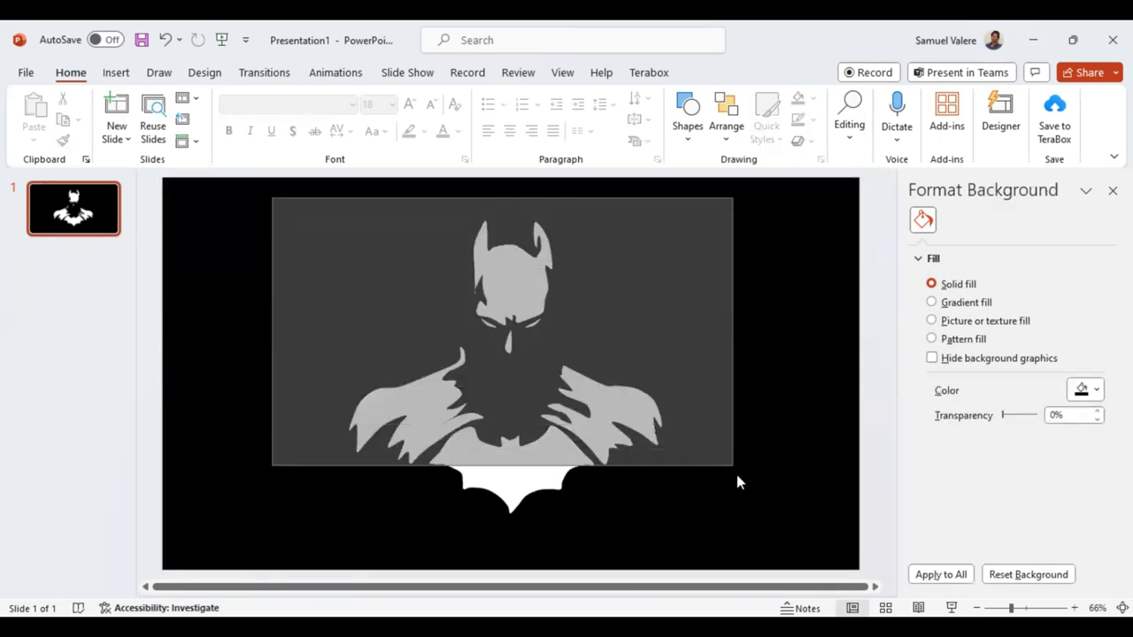
- Give every selected silhouette piece a 3-D Preset shape effect
drag(737, 476, 767, 537)
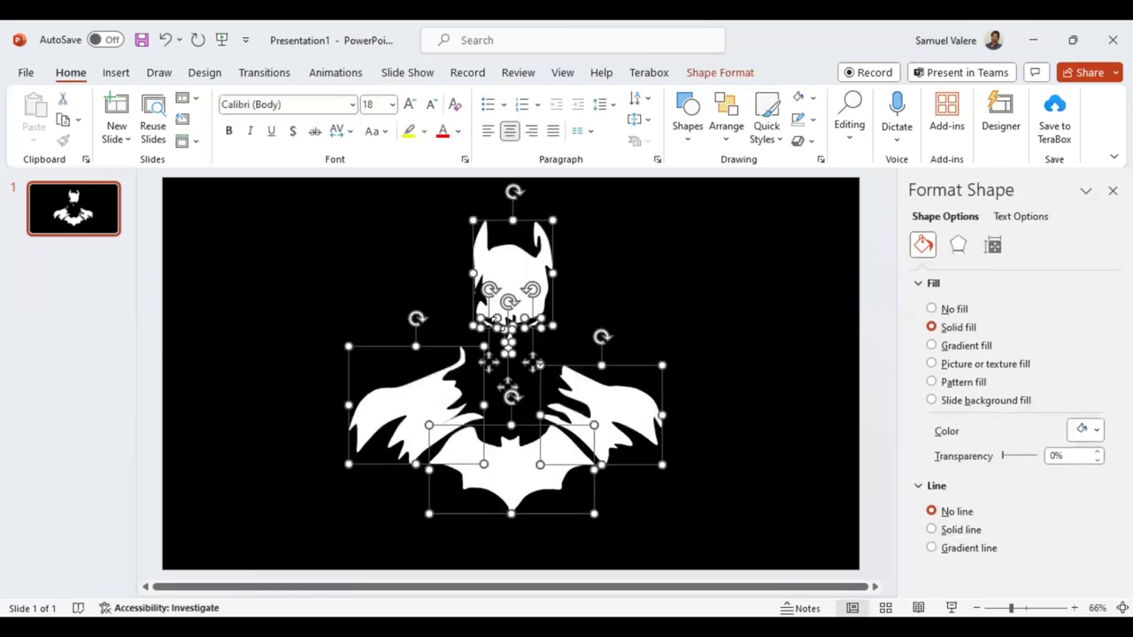
click(708, 73)
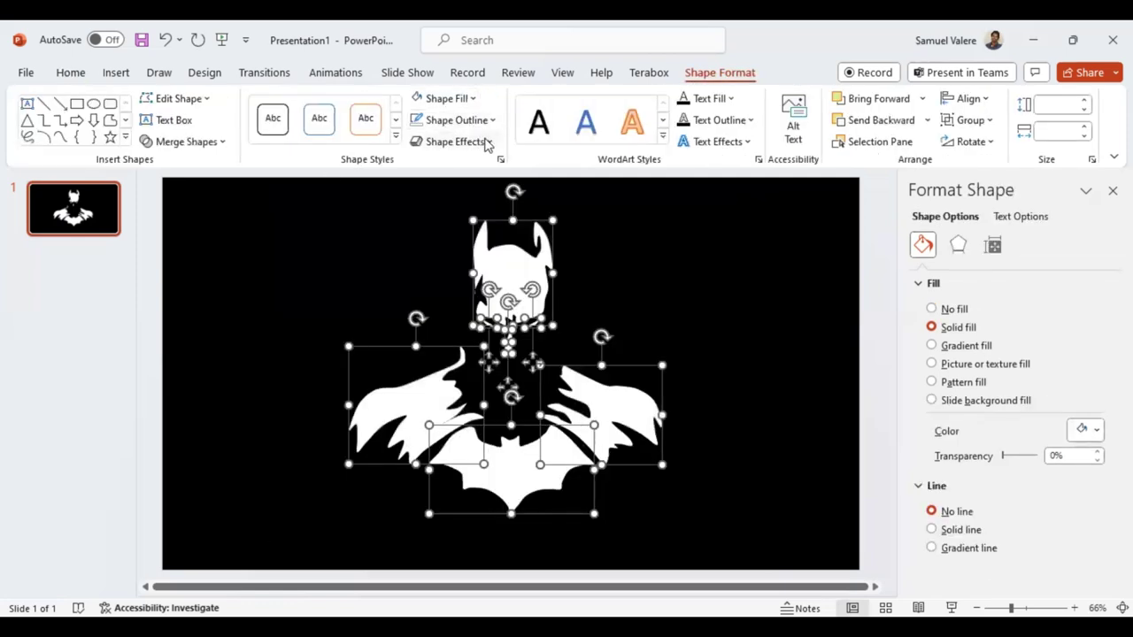
click(486, 143)
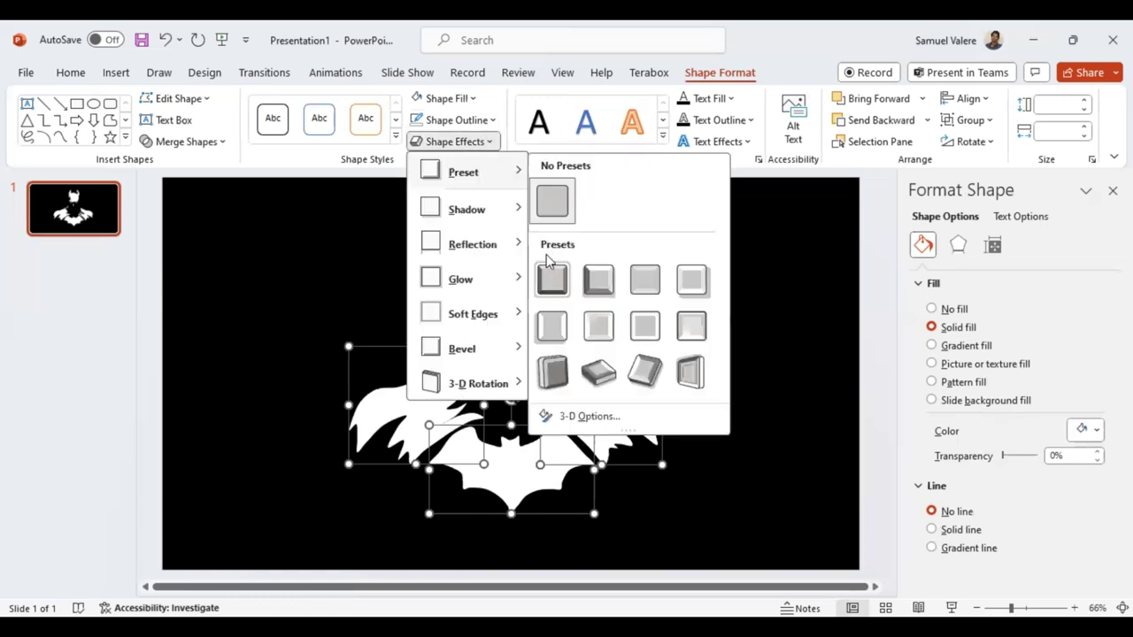
mouse_move(464, 172)
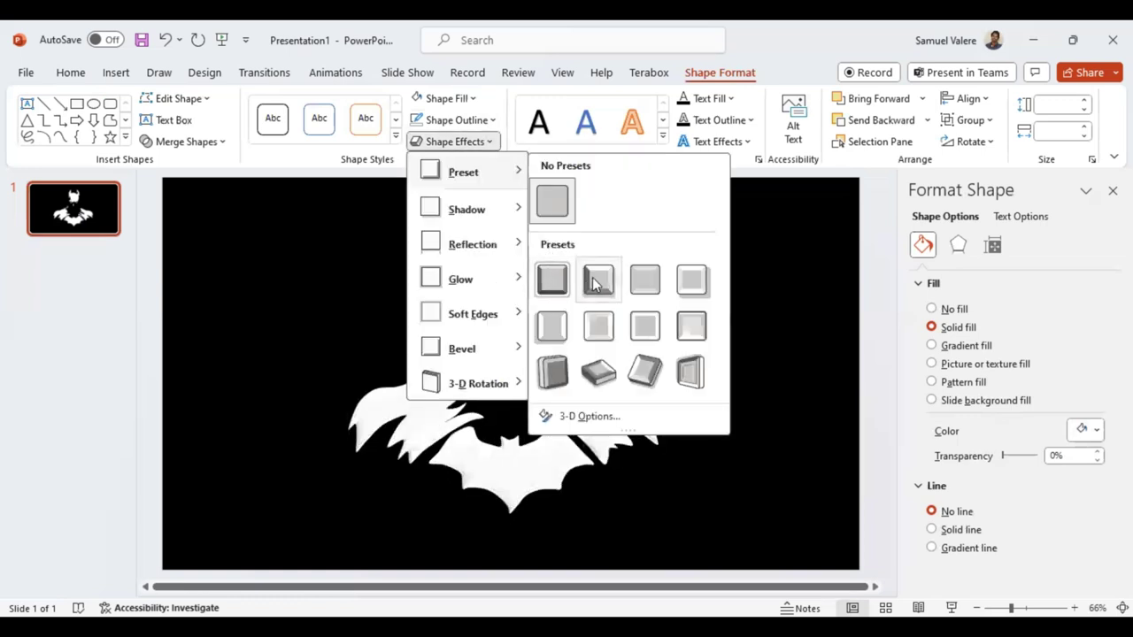
click(597, 282)
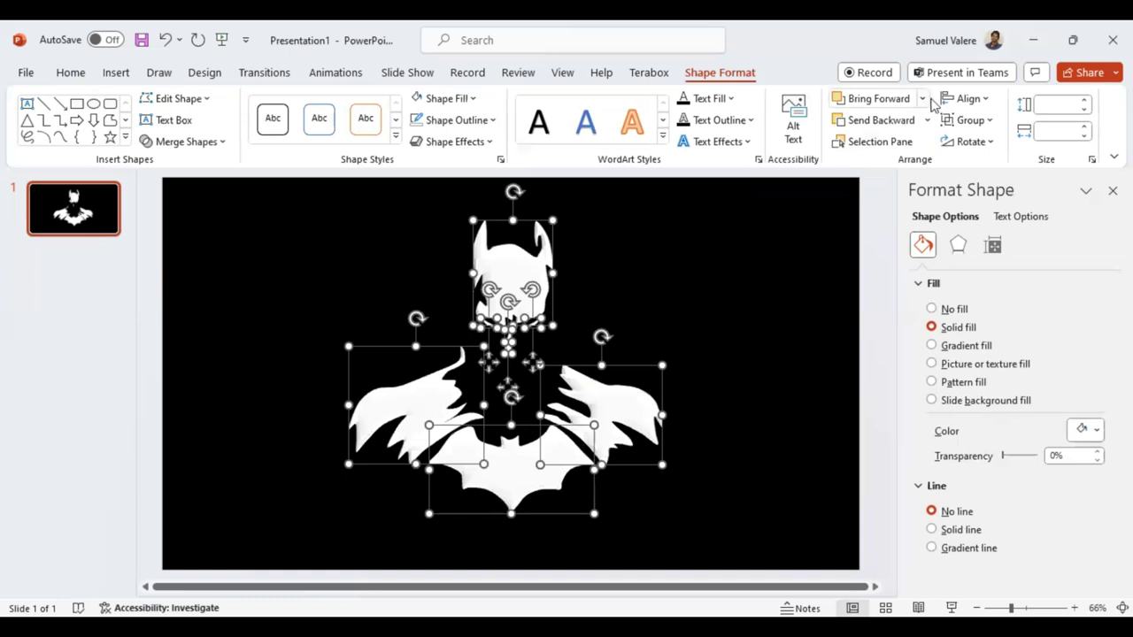
click(988, 121)
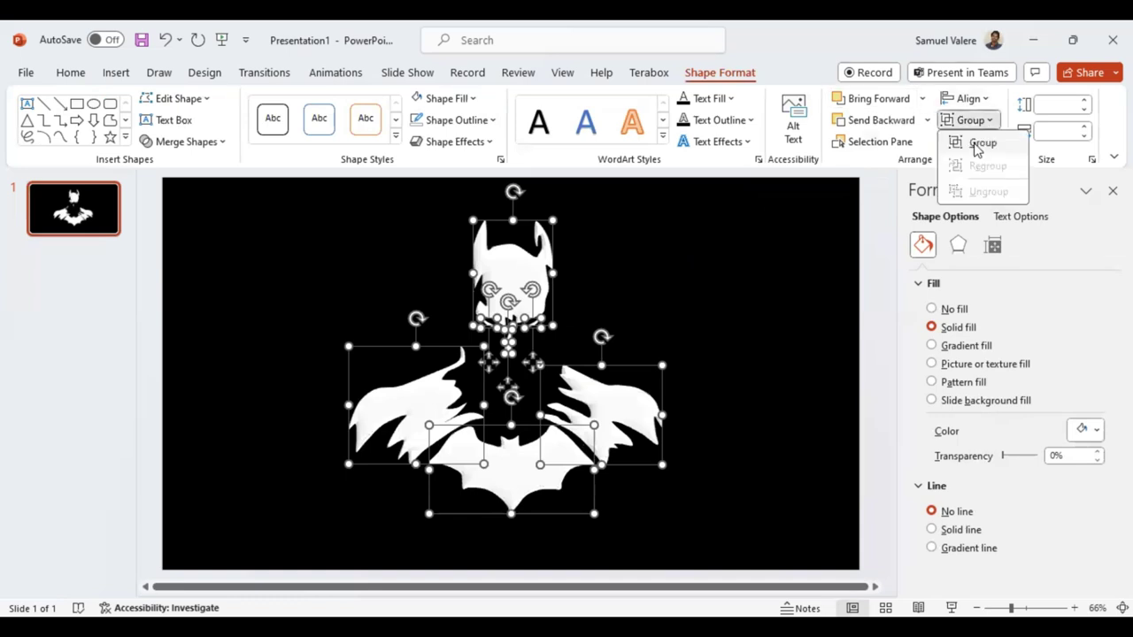